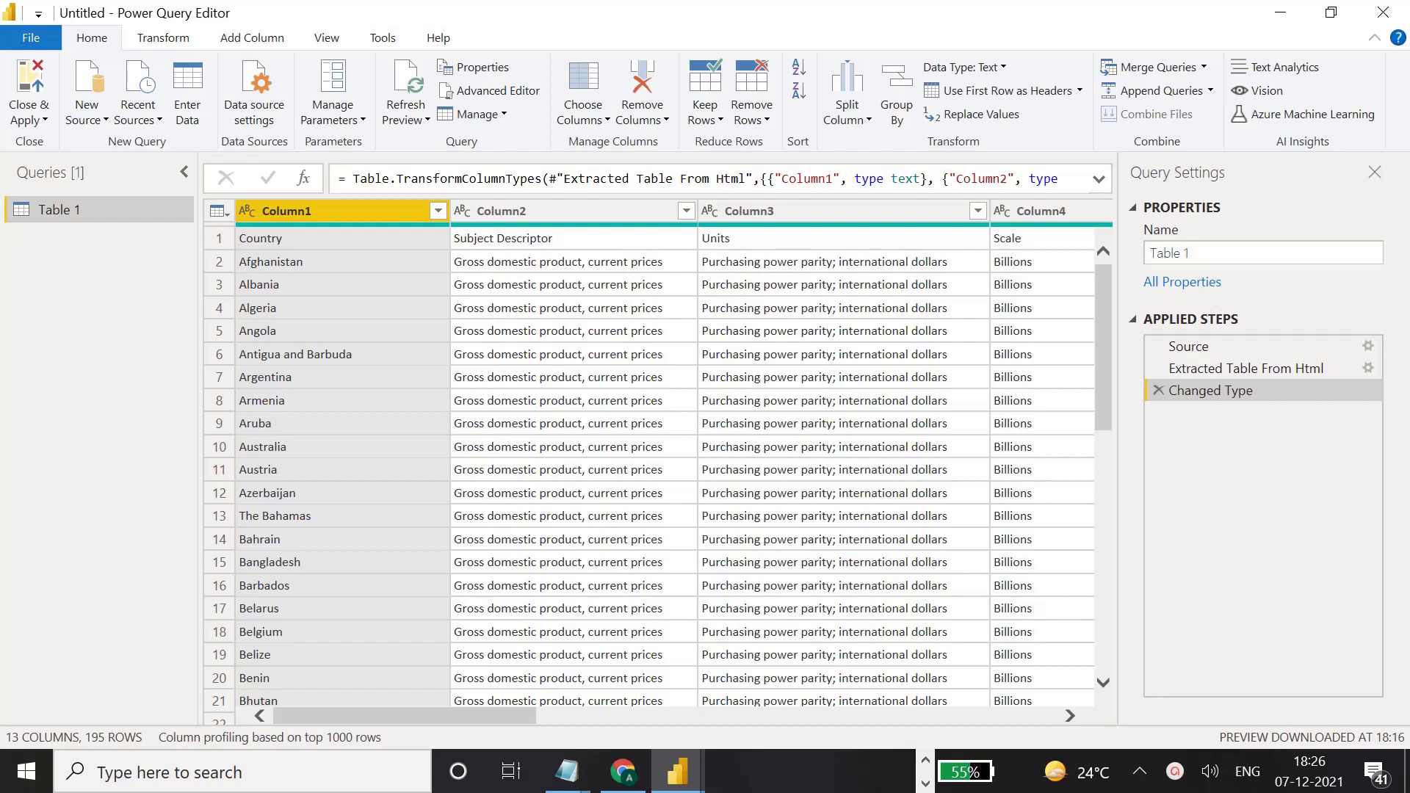
- Show the first row's values (Country, Subject Descriptor, Units, Scale…) in the details pane below the grid
{"action": "left_click_drag", "start_coordinate": [501, 718], "coordinate": [391, 737]}
{"action": "left_click", "coordinate": [214, 240]}
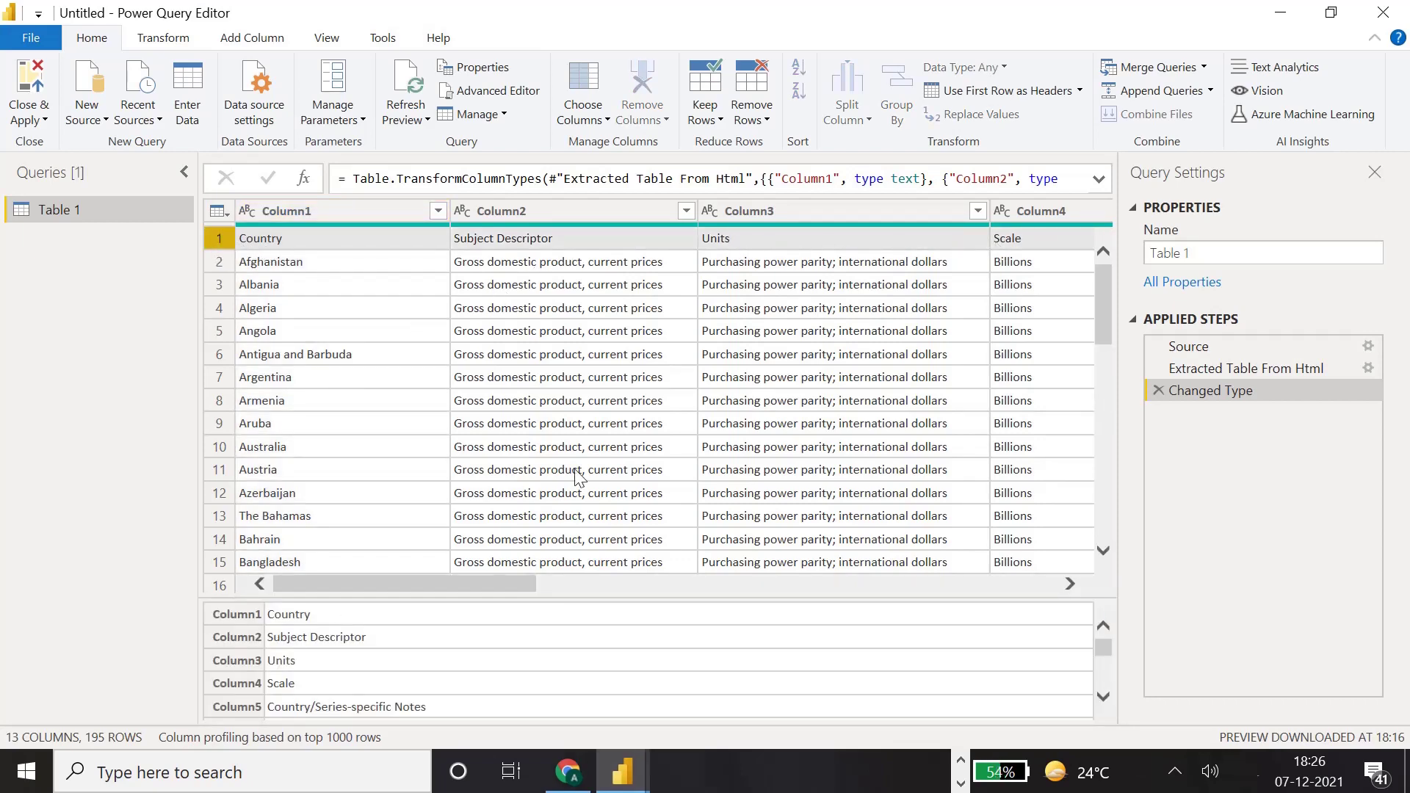
{"action": "left_click_drag", "start_coordinate": [487, 582], "coordinate": [334, 616]}
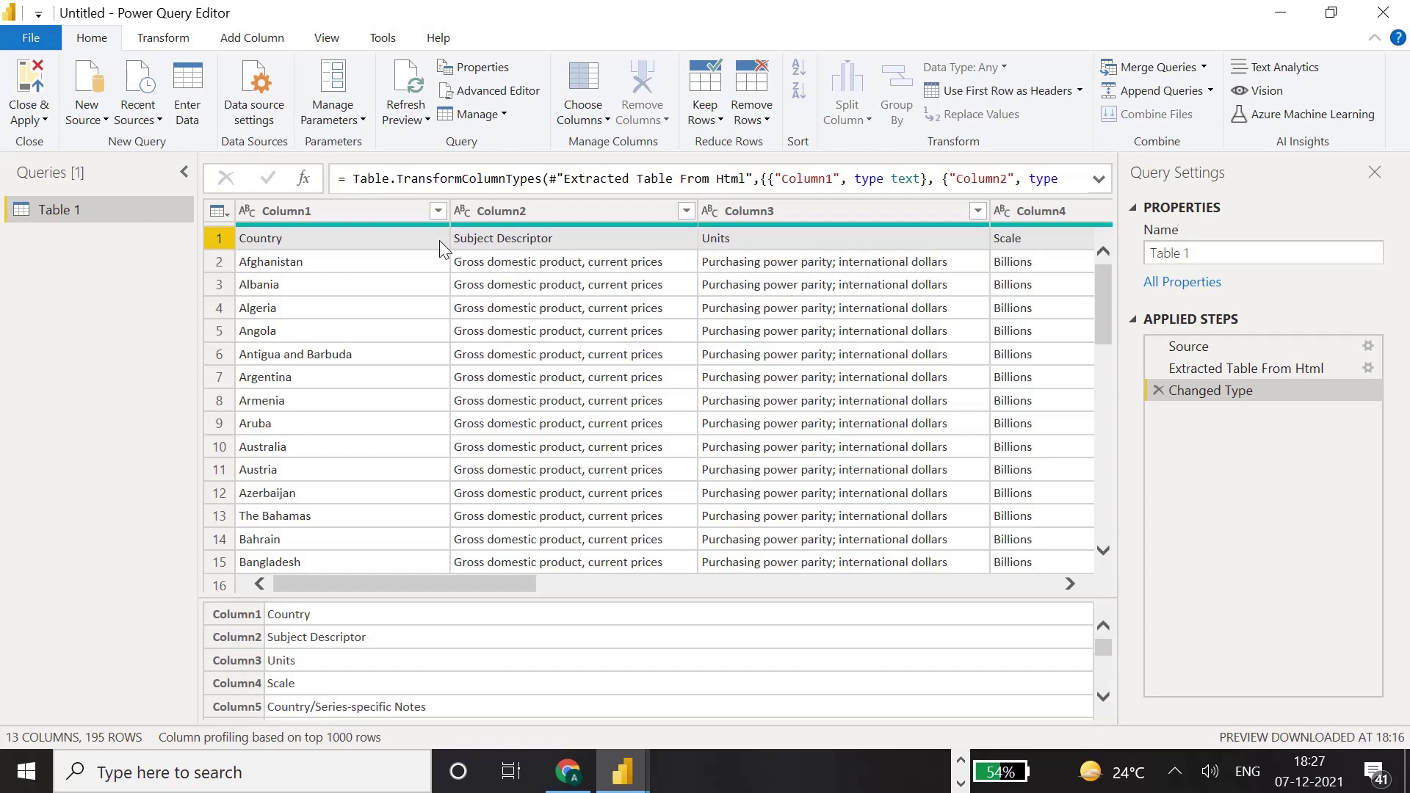
{"action": "left_click", "coordinate": [226, 241]}
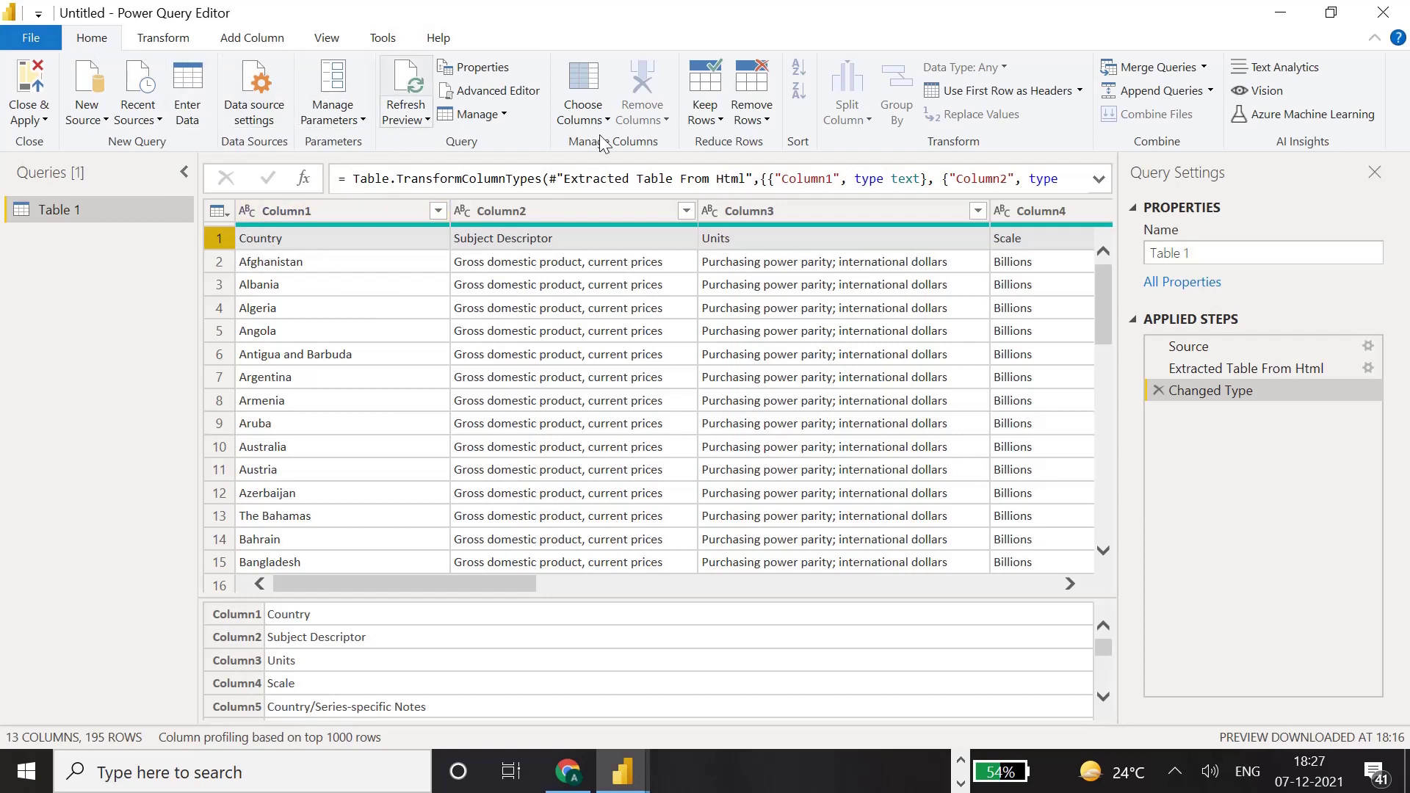
- Promote the first row to column headers, leaving 194 data rows
{"action": "left_click", "coordinate": [1057, 97]}
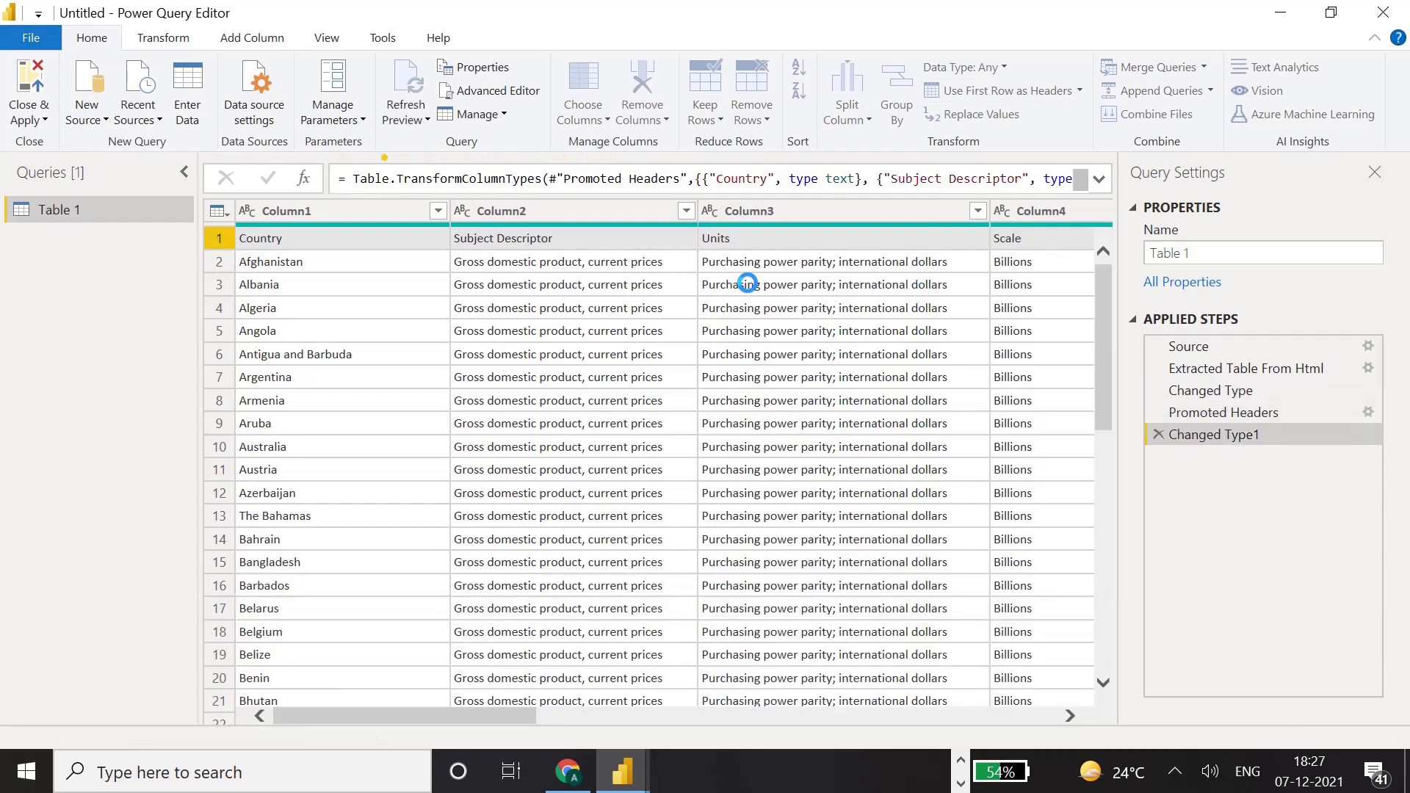
{"action": "left_click", "coordinate": [336, 208]}
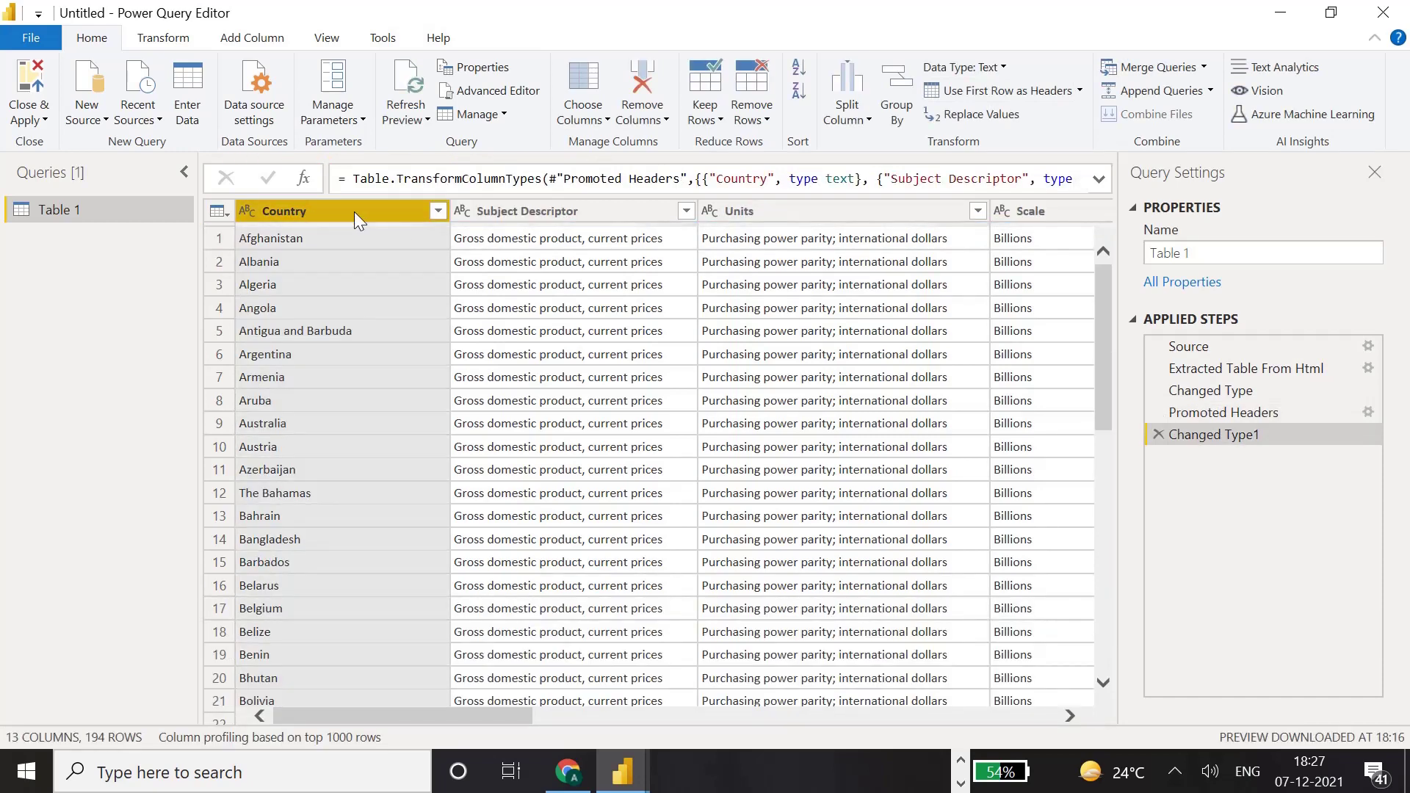
{"action": "left_click", "coordinate": [517, 208]}
{"action": "left_click", "coordinate": [823, 211]}
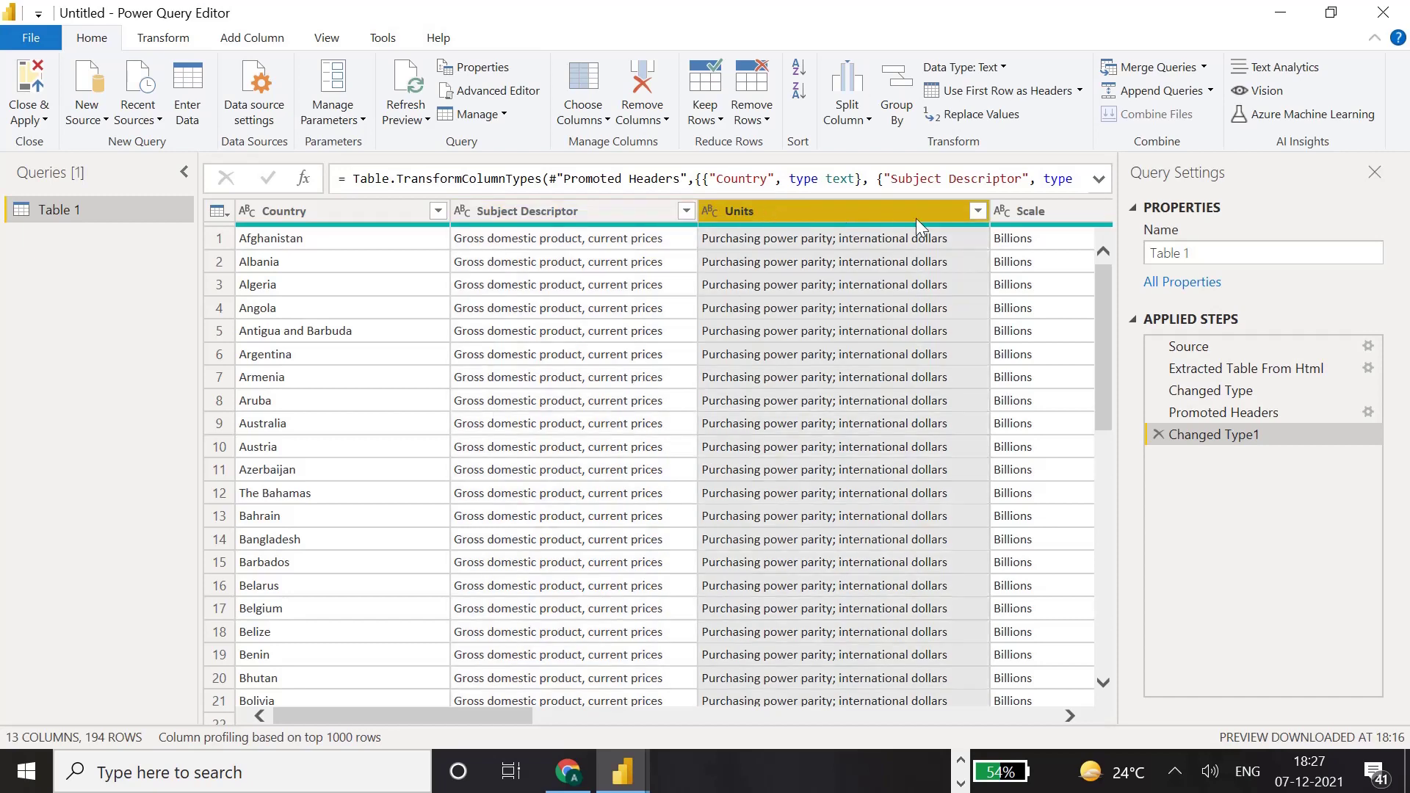
{"action": "left_click", "coordinate": [1030, 217]}
- Reselect the Country, Subject Descriptor and Units columns and check the Units column's context menu
{"action": "left_click_drag", "start_coordinate": [478, 717], "coordinate": [280, 742]}
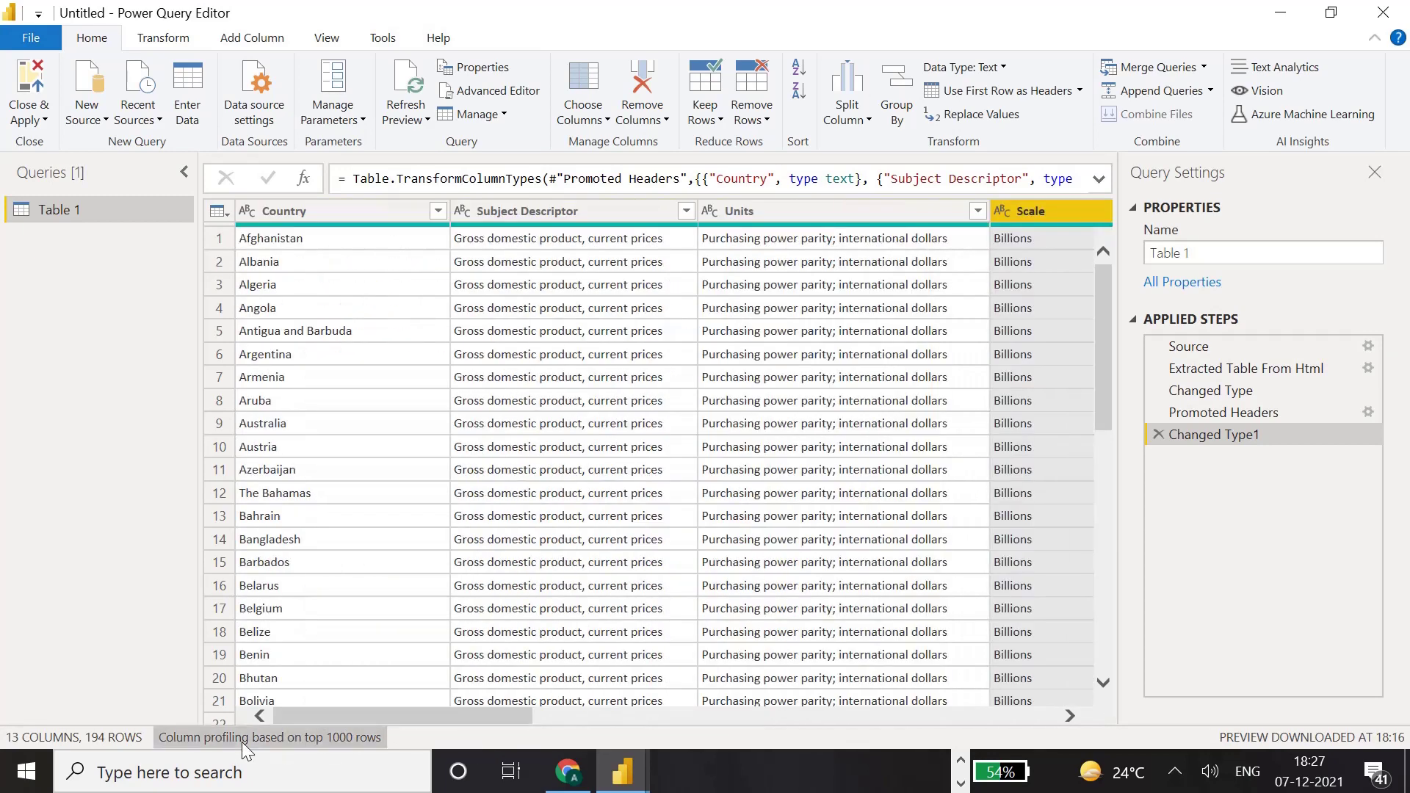
{"action": "left_click", "coordinate": [334, 210]}
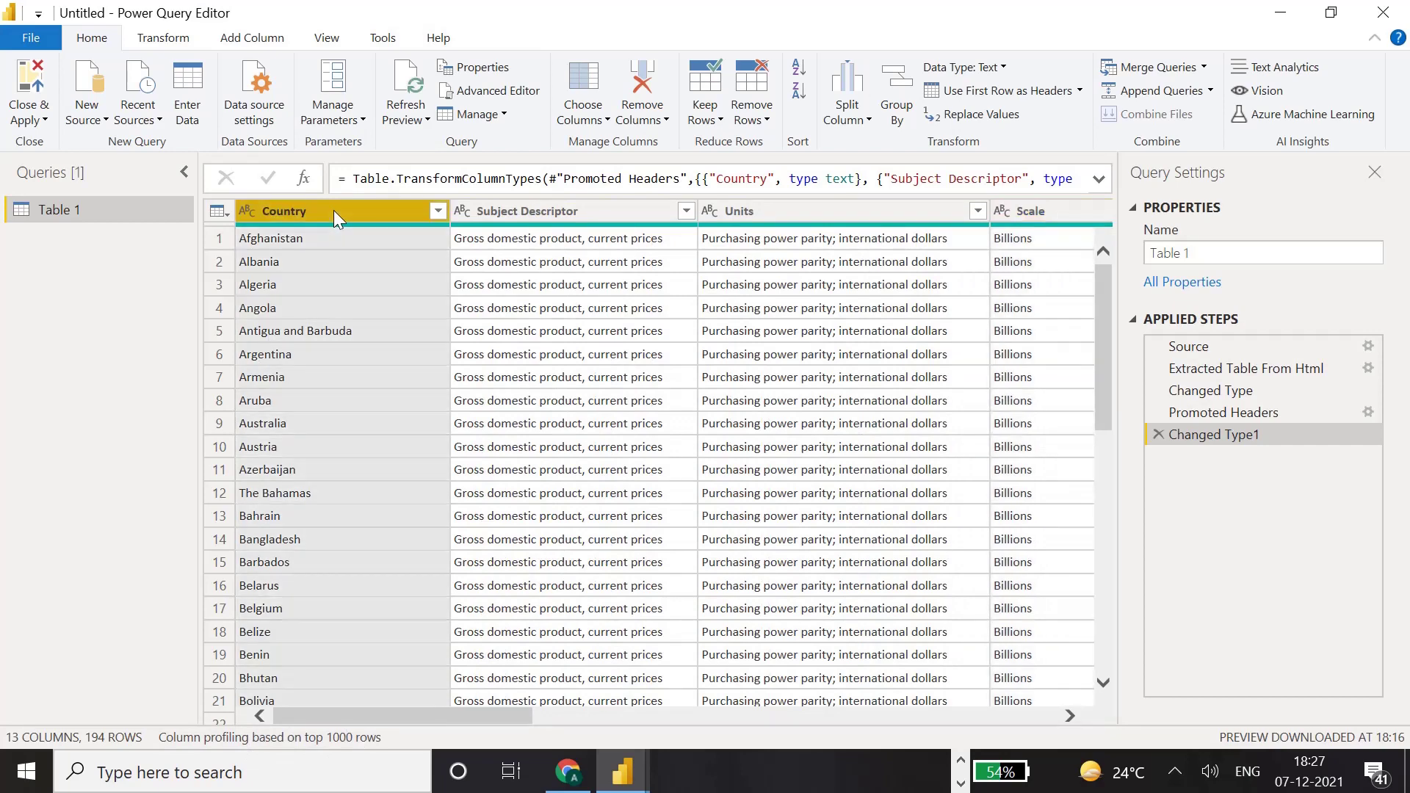
{"action": "left_click", "coordinate": [517, 211]}
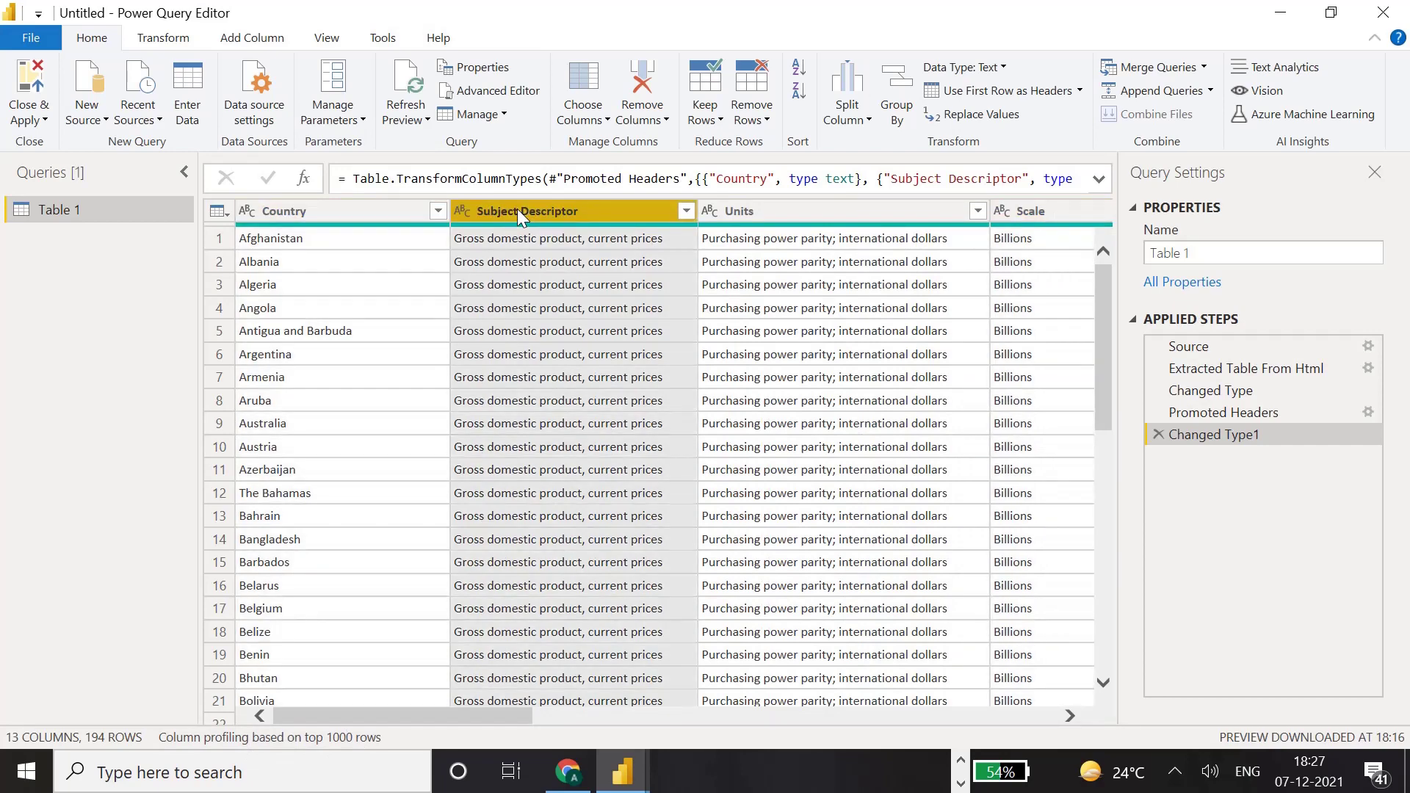
{"action": "left_click", "coordinate": [758, 210]}
{"action": "right_click", "coordinate": [757, 213]}
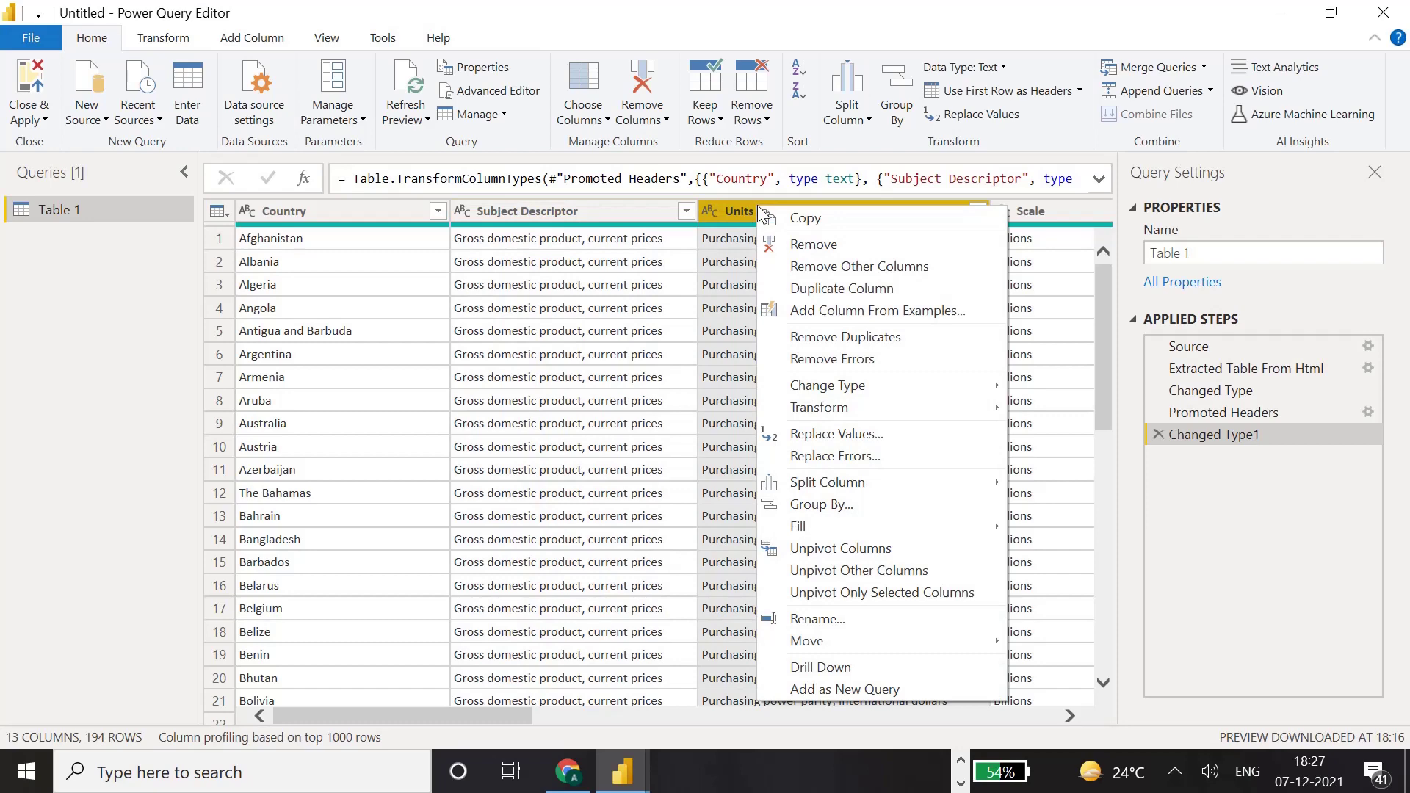
{"action": "left_click", "coordinate": [727, 213]}
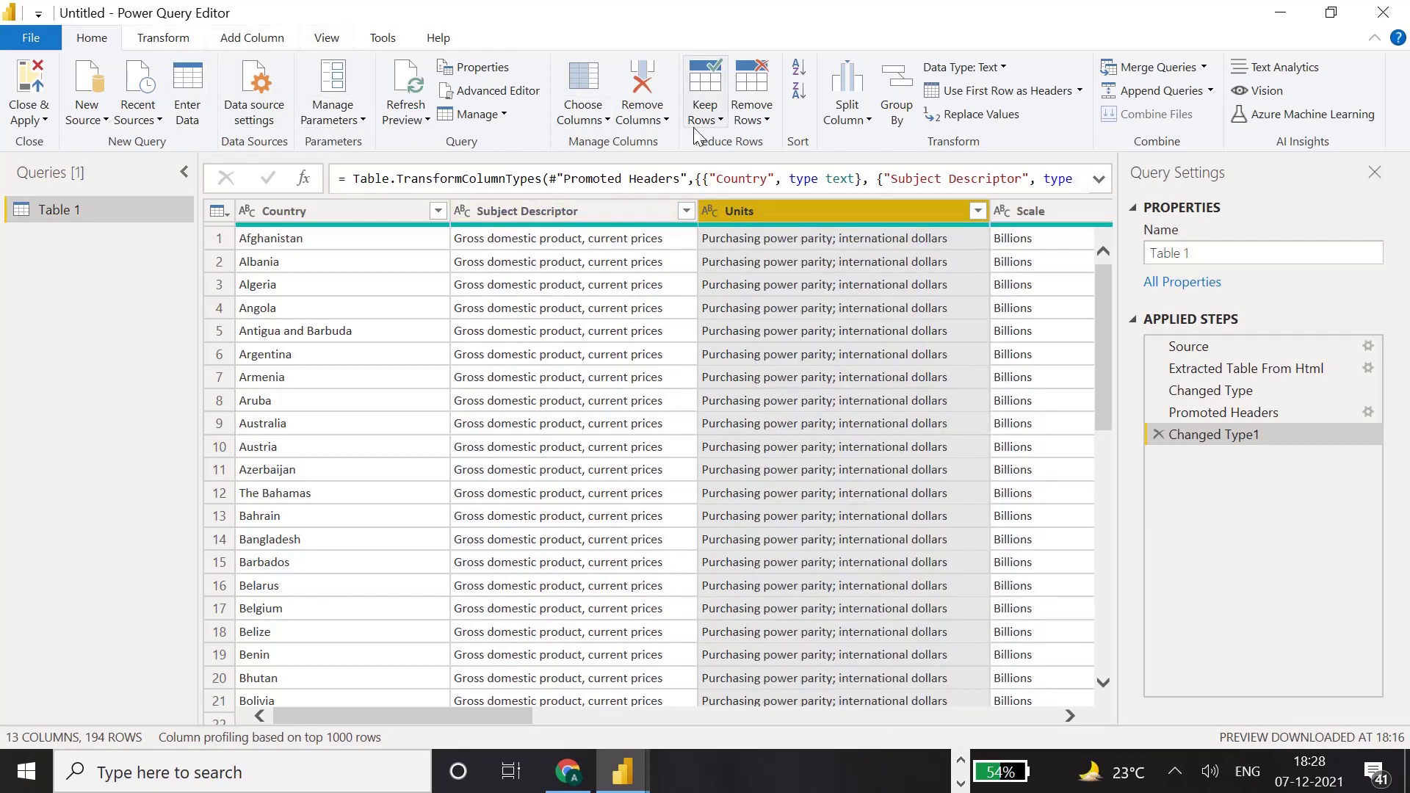
- Delete the Units column, then the Country/Series-specific Notes column, leaving 11 columns and 194 rows
{"action": "right_click", "coordinate": [745, 214]}
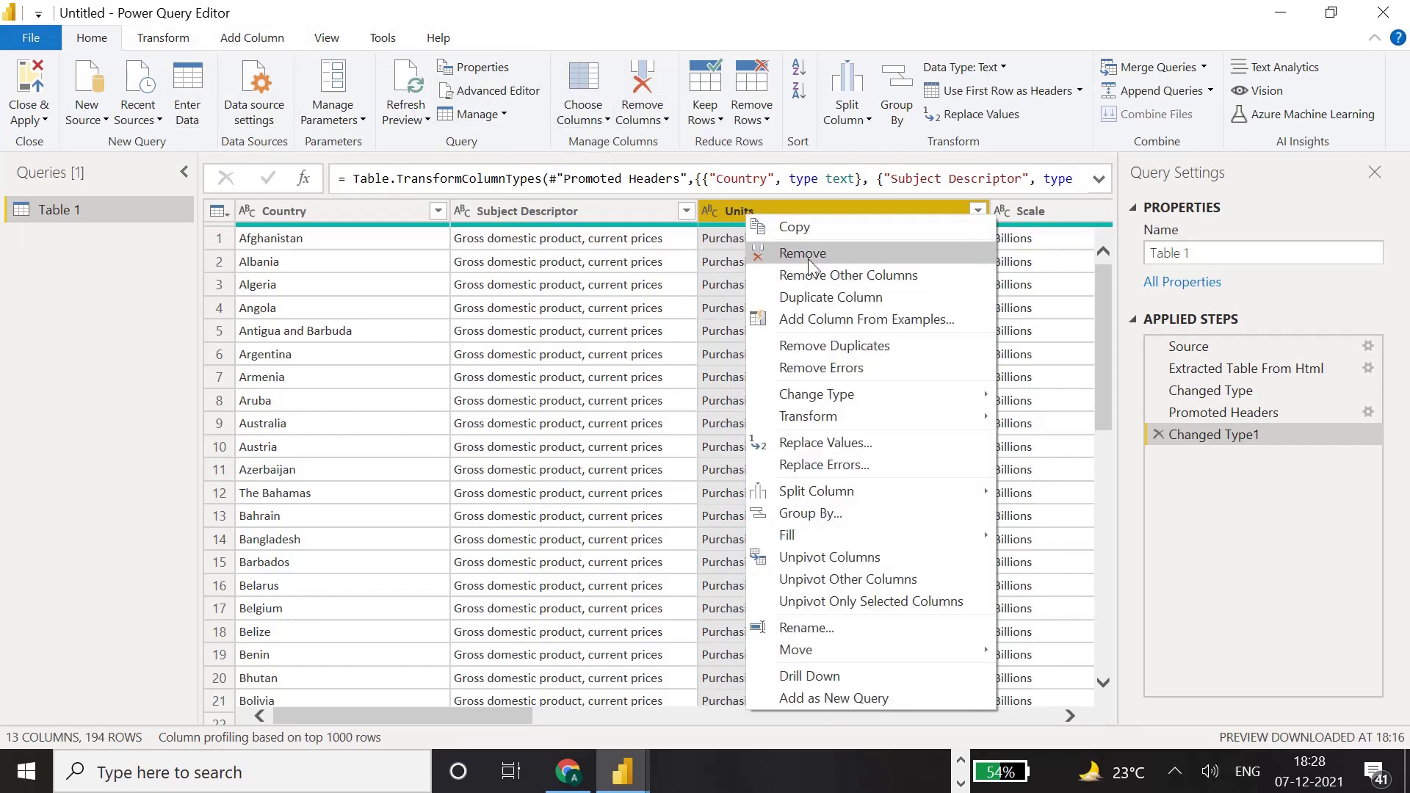
{"action": "left_click", "coordinate": [807, 256]}
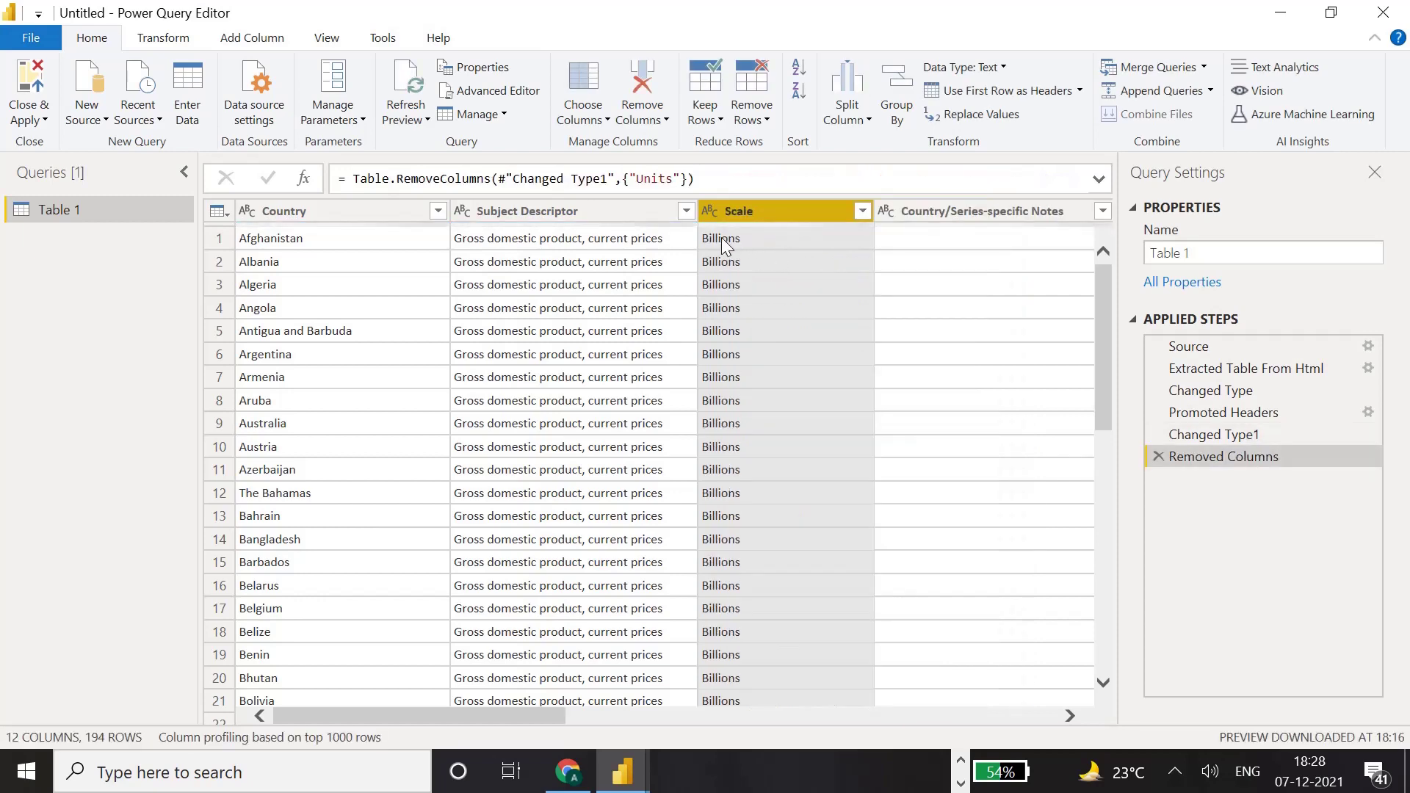
{"action": "left_click", "coordinate": [944, 220]}
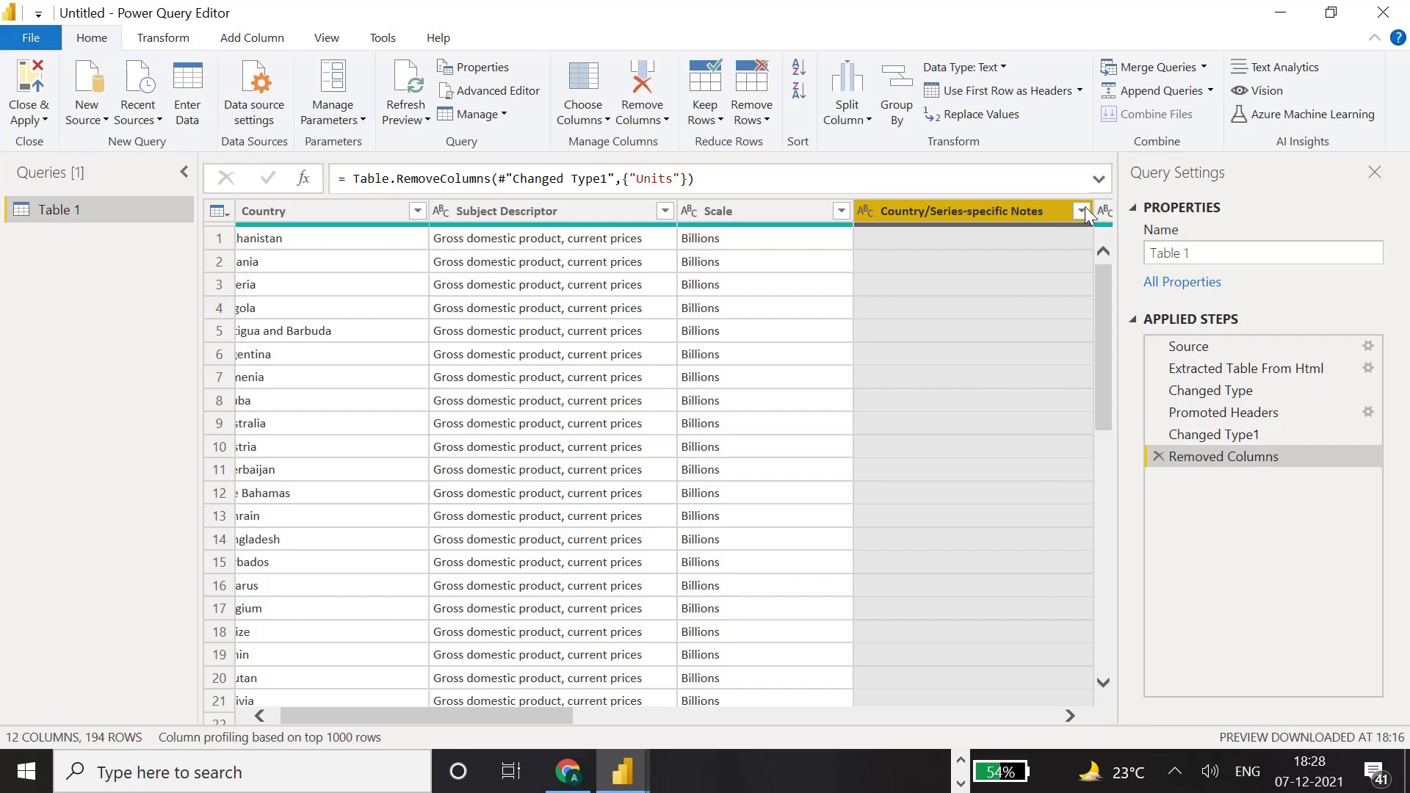
{"action": "mouse_move", "coordinate": [1101, 268]}
{"action": "left_mouse_down"}
{"action": "mouse_move", "coordinate": [1108, 463]}
{"action": "mouse_move", "coordinate": [1103, 295]}
{"action": "left_mouse_up"}
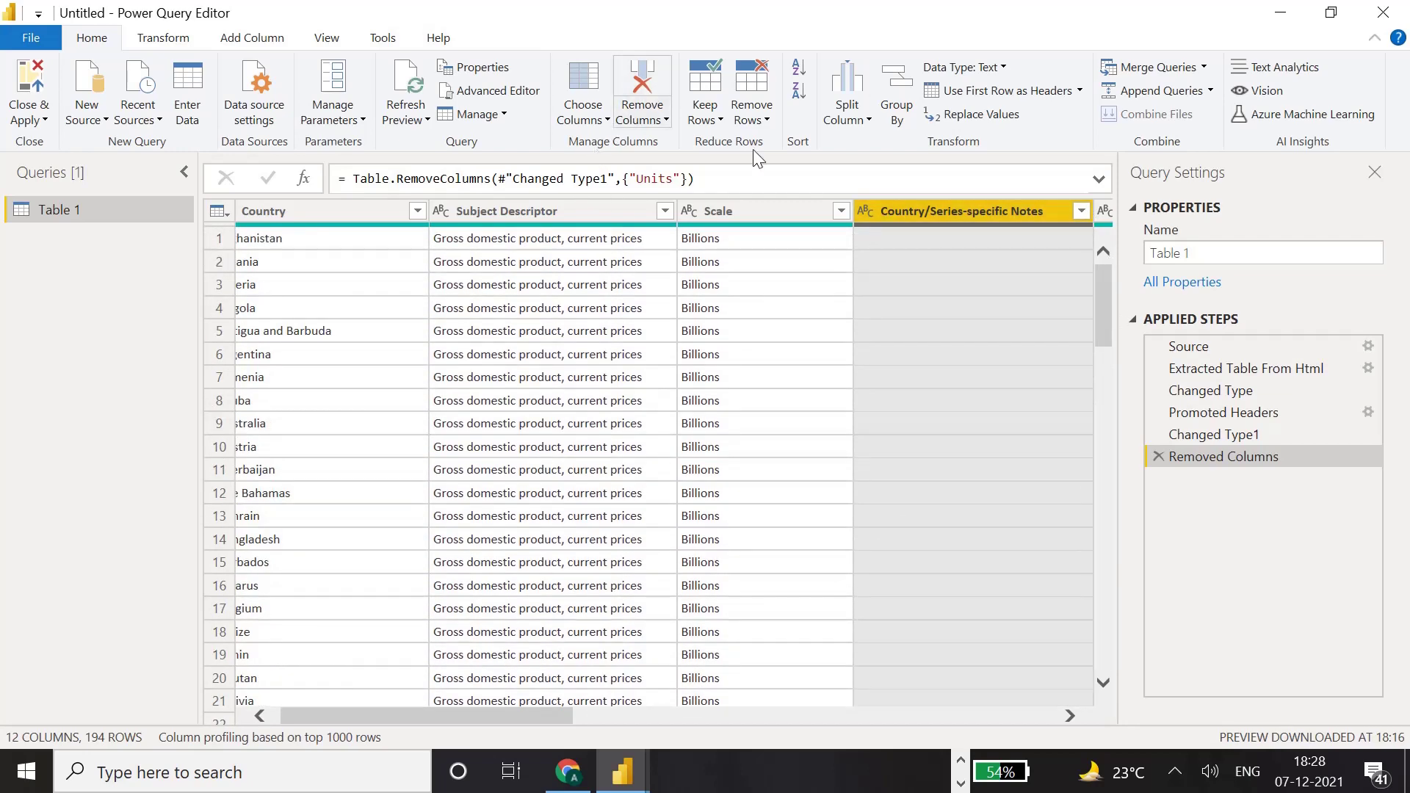
{"action": "right_click", "coordinate": [951, 213]}
{"action": "left_click", "coordinate": [970, 251]}
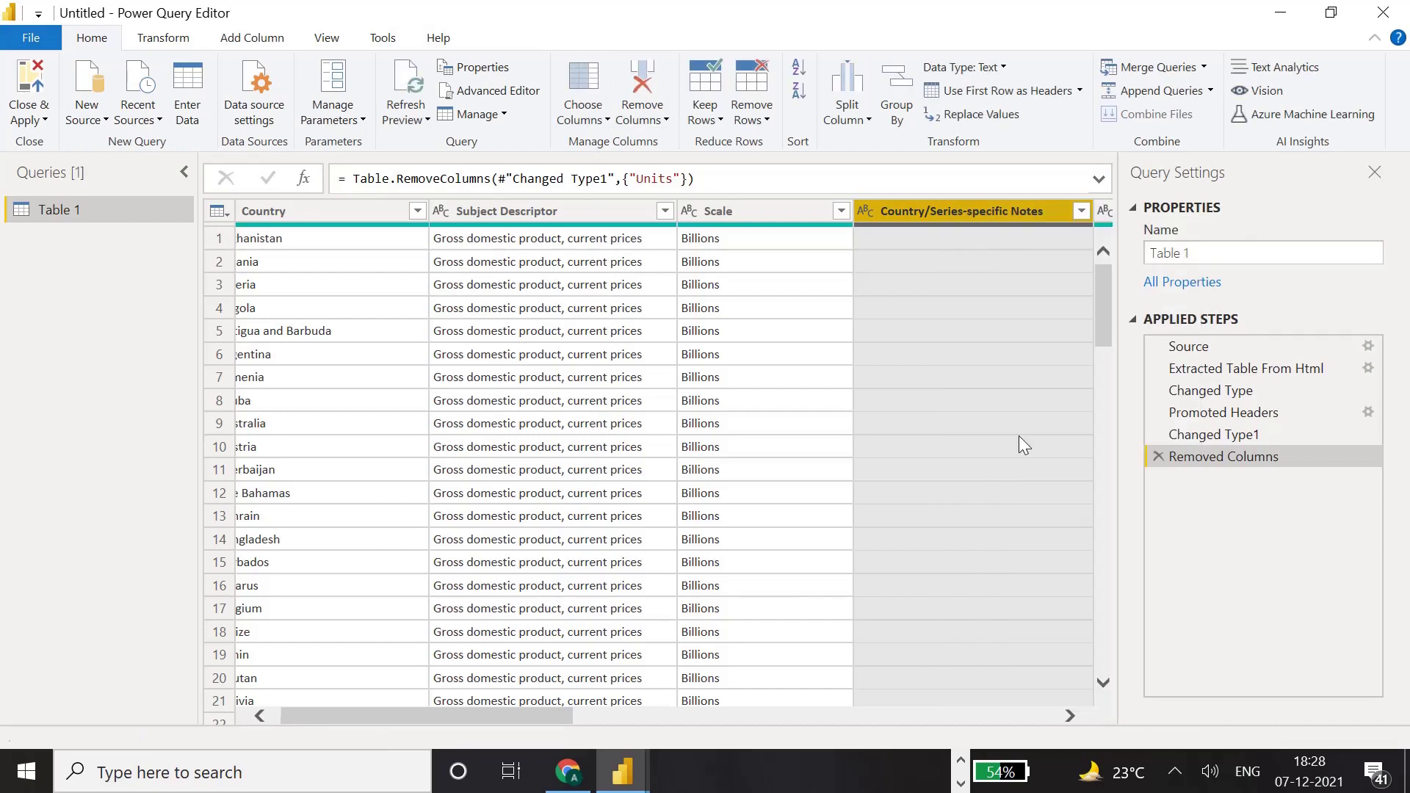
{"action": "left_click", "coordinate": [719, 717]}
{"action": "left_click_drag", "start_coordinate": [719, 716], "coordinate": [1051, 714]}
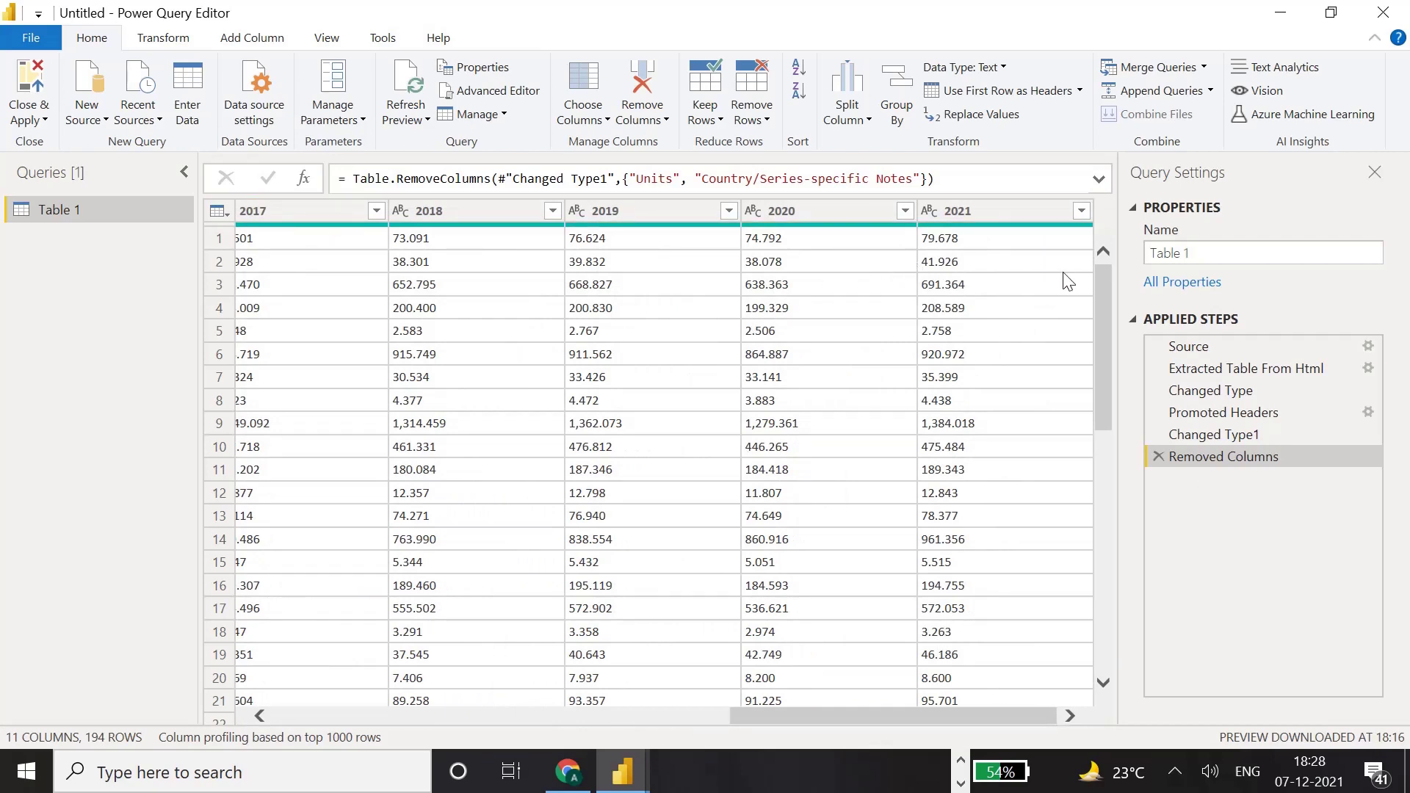
{"action": "mouse_move", "coordinate": [1102, 290]}
{"action": "left_mouse_down"}
{"action": "mouse_move", "coordinate": [1102, 567]}
{"action": "mouse_move", "coordinate": [1116, 271]}
{"action": "left_mouse_up"}
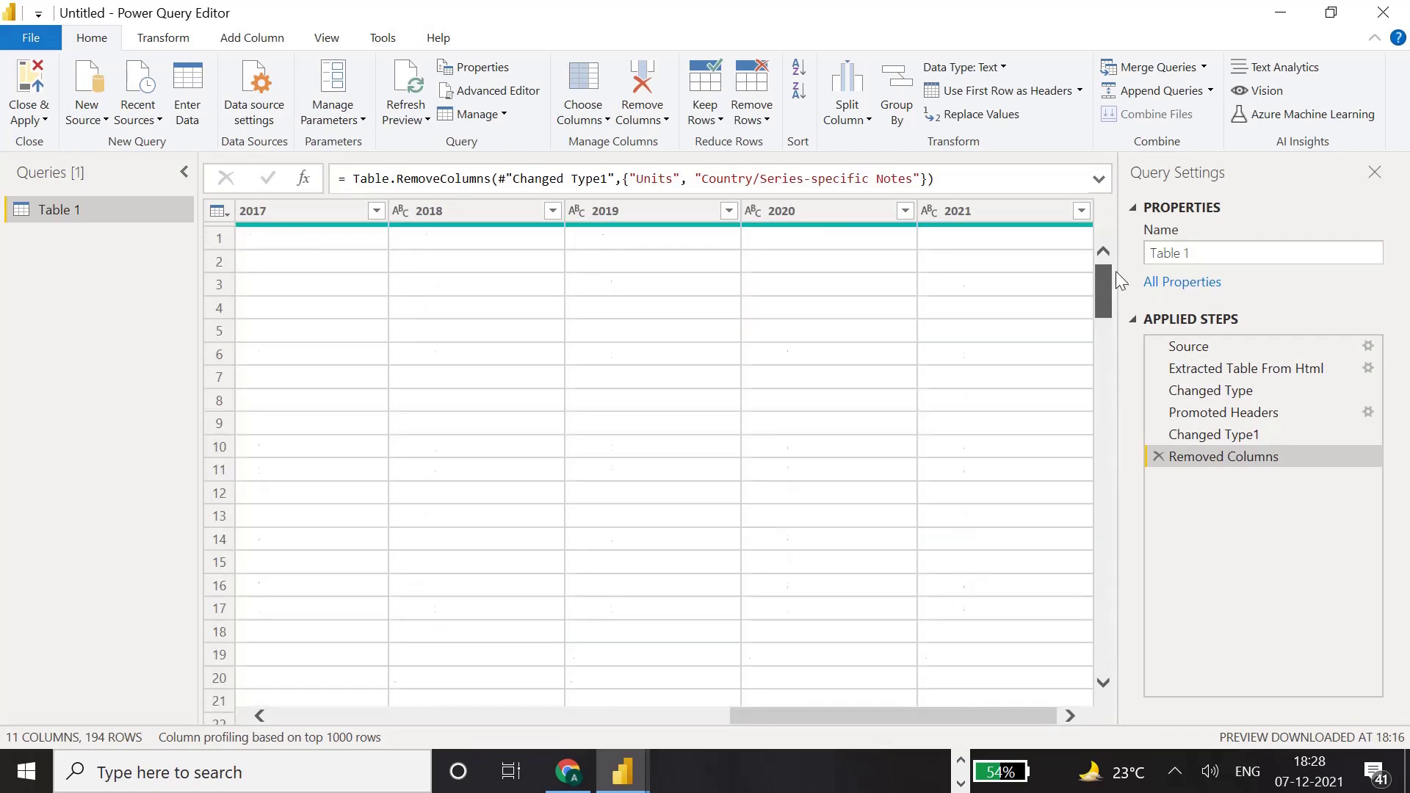
{"action": "left_click_drag", "start_coordinate": [887, 718], "coordinate": [363, 719]}
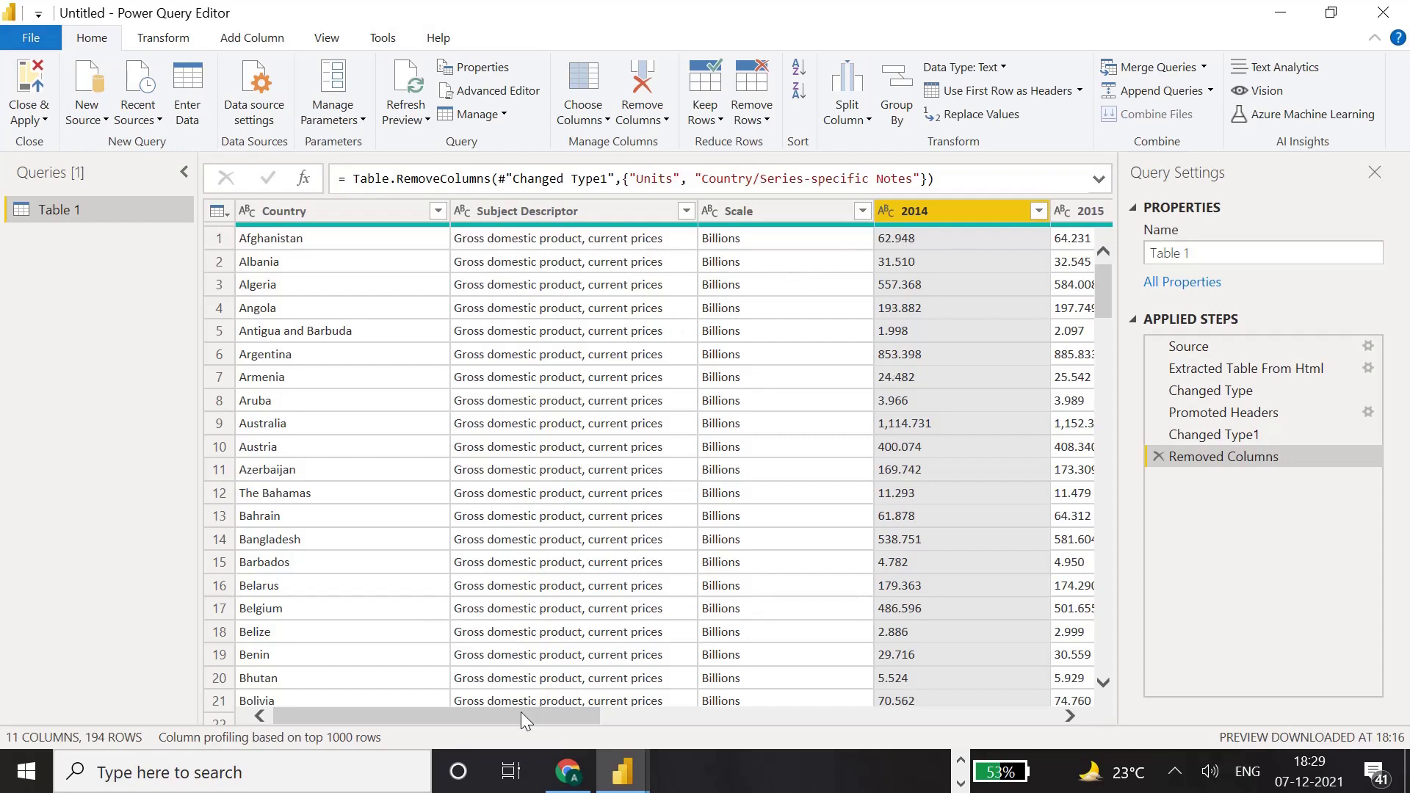
- Select the year columns 2014 through 2021 as one range
{"action": "left_click_drag", "start_coordinate": [522, 706], "coordinate": [664, 745]}
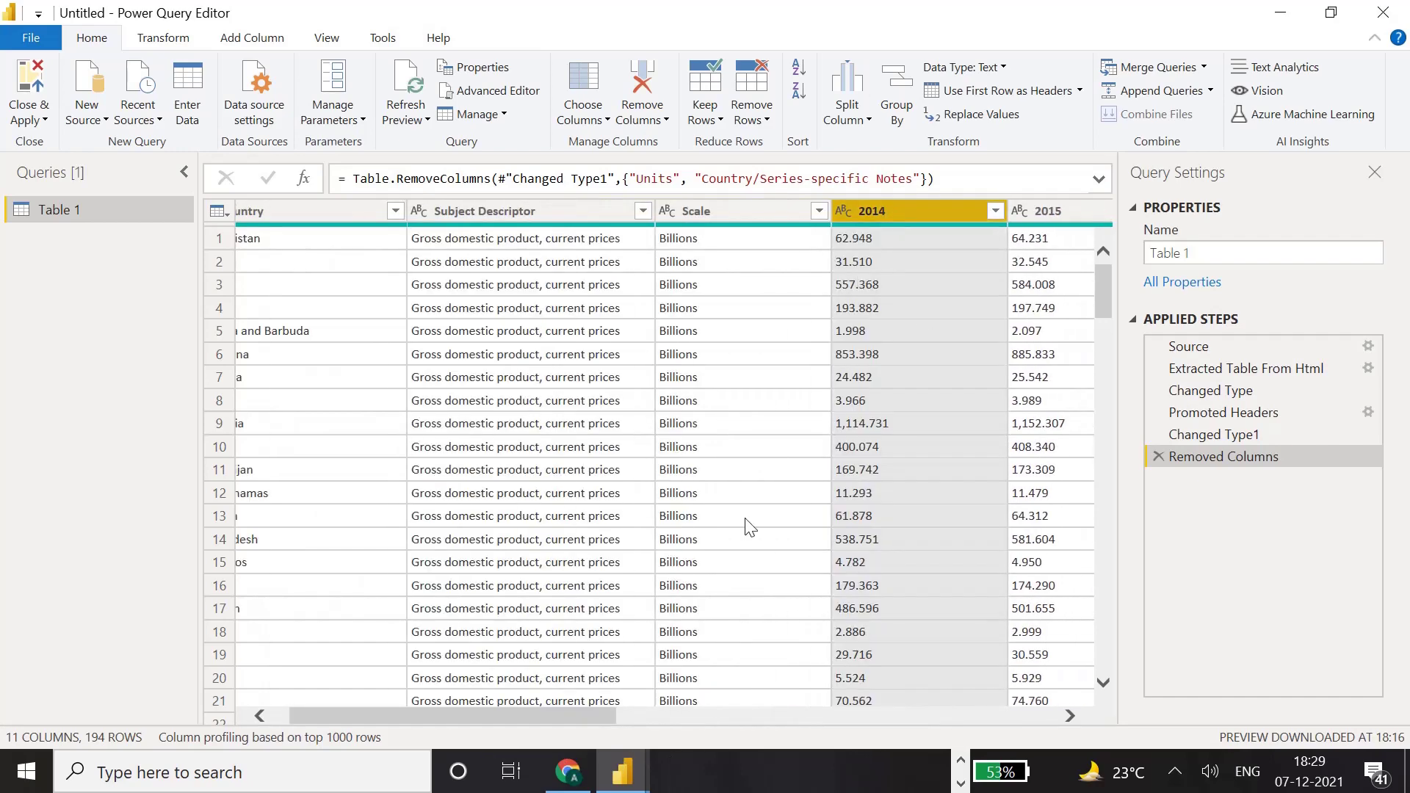
{"action": "left_click_drag", "start_coordinate": [570, 708], "coordinate": [1067, 716]}
{"action": "left_click", "coordinate": [977, 203], "text": "shift"}
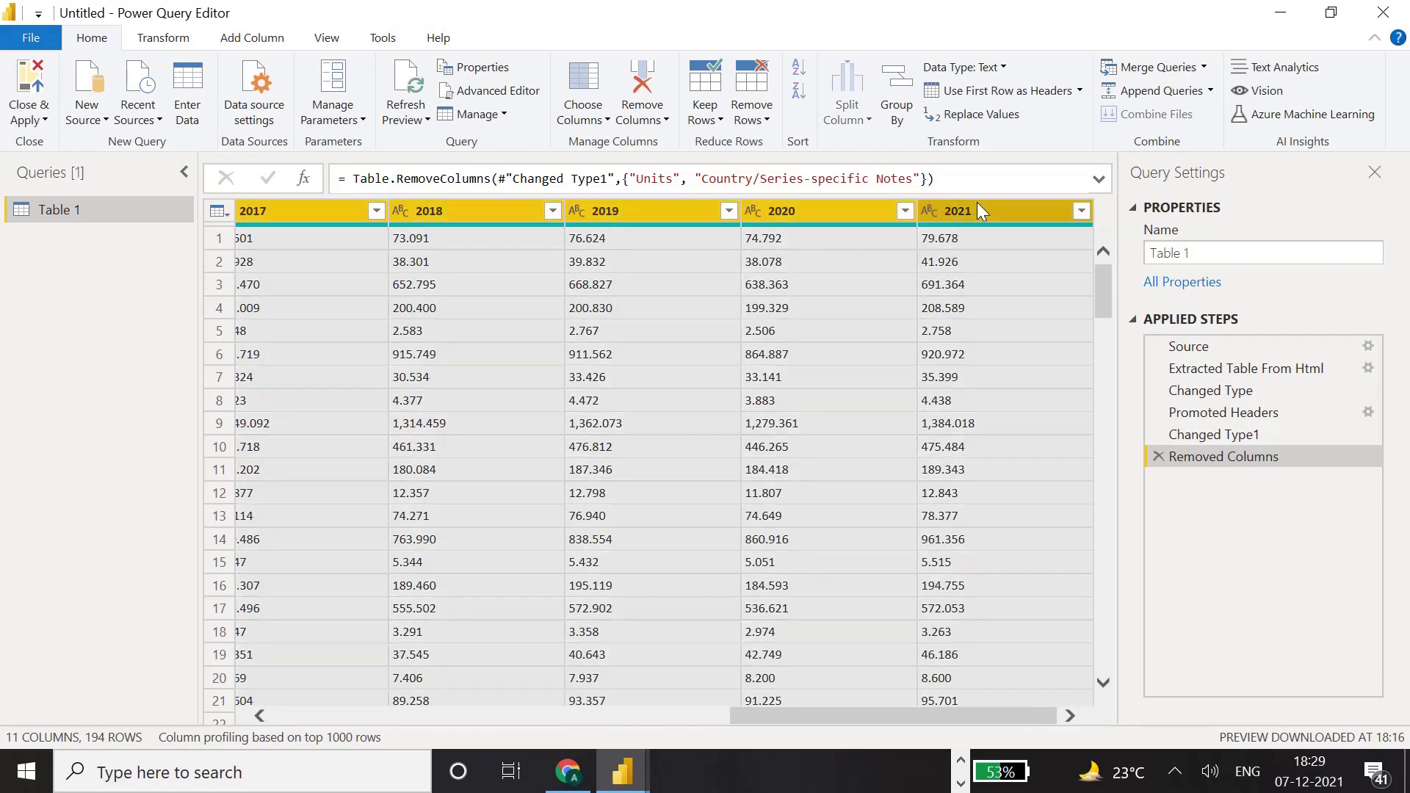
{"action": "left_click_drag", "start_coordinate": [846, 716], "coordinate": [455, 716]}
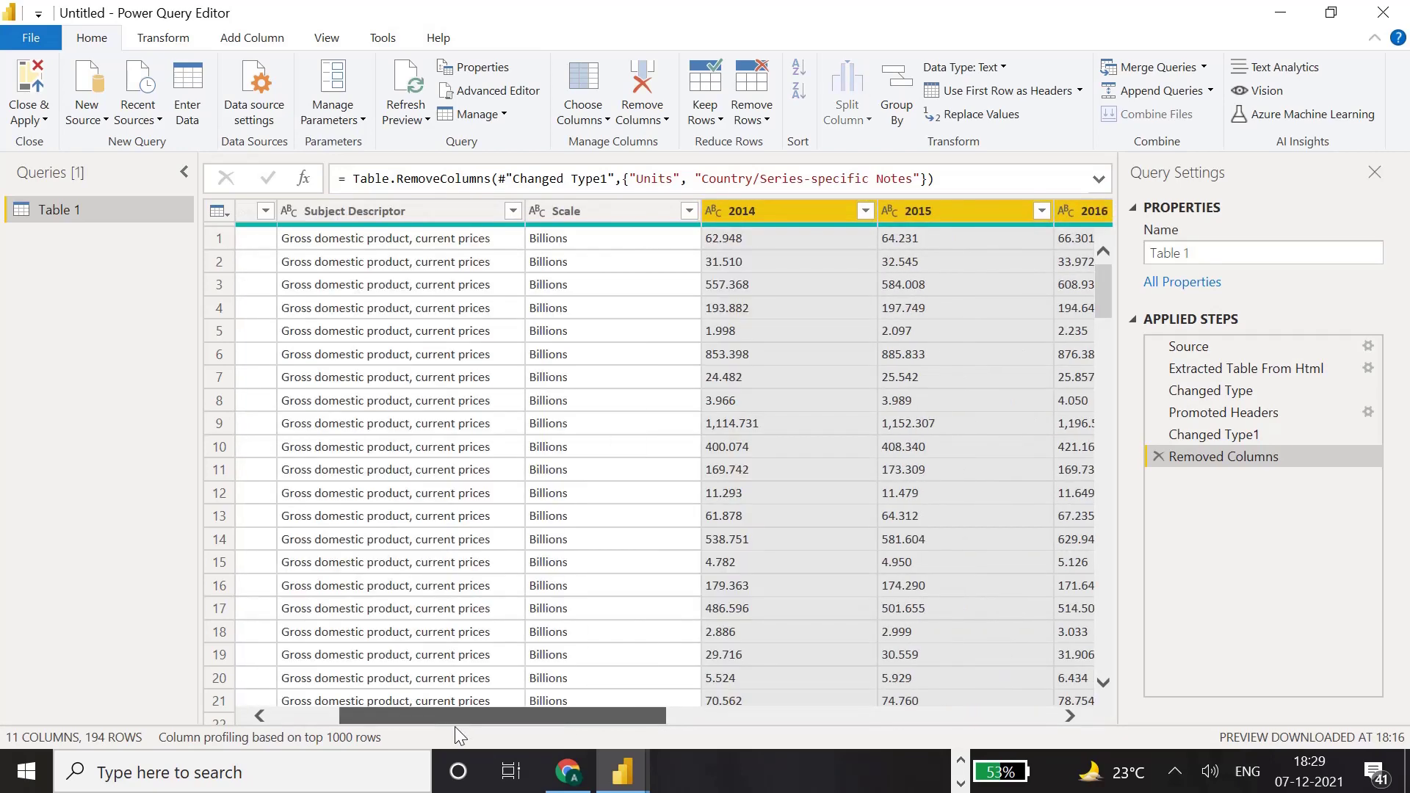
- Unpivot the other columns around Country, Subject Descriptor and Scale into Attribute and Value columns
{"action": "left_click", "coordinate": [166, 41]}
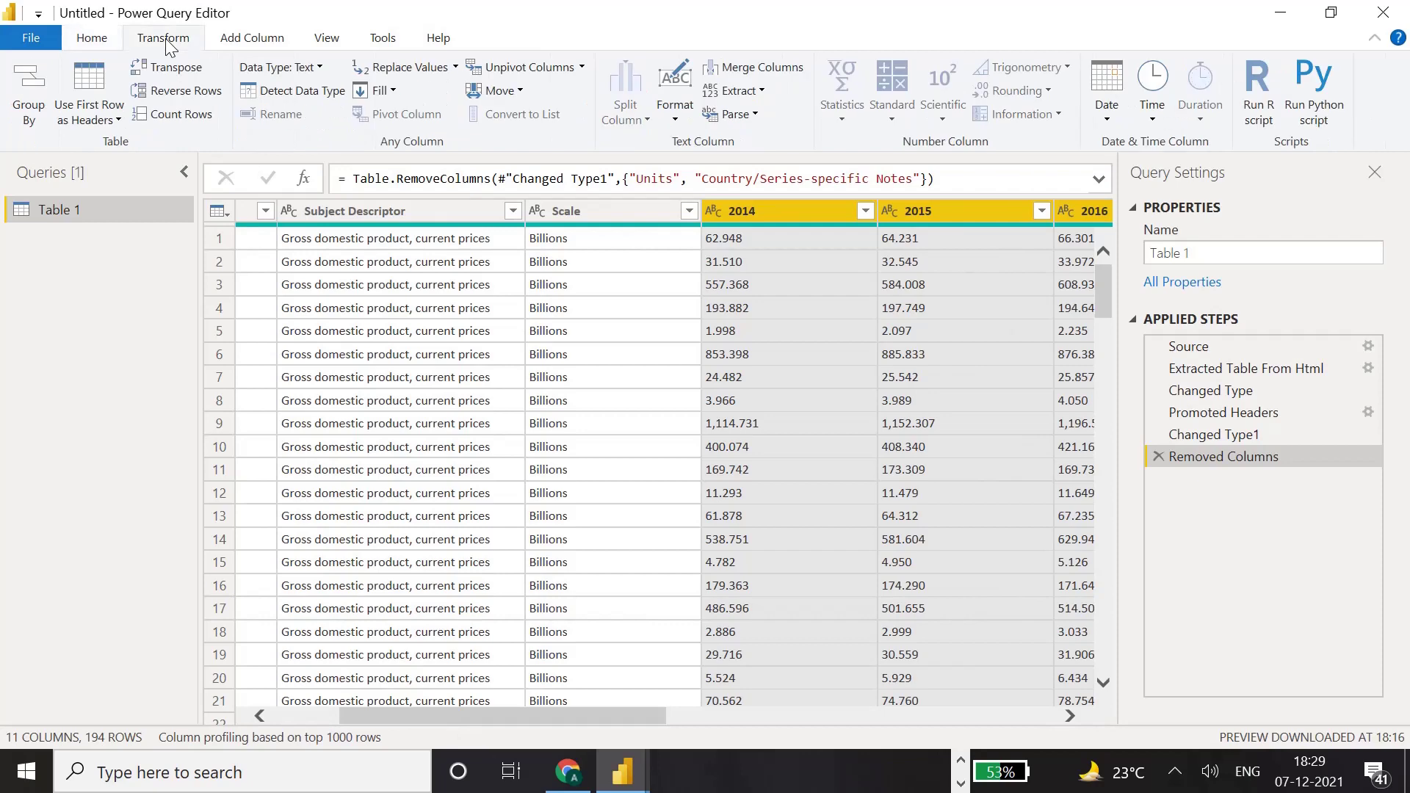
{"action": "left_click", "coordinate": [528, 76]}
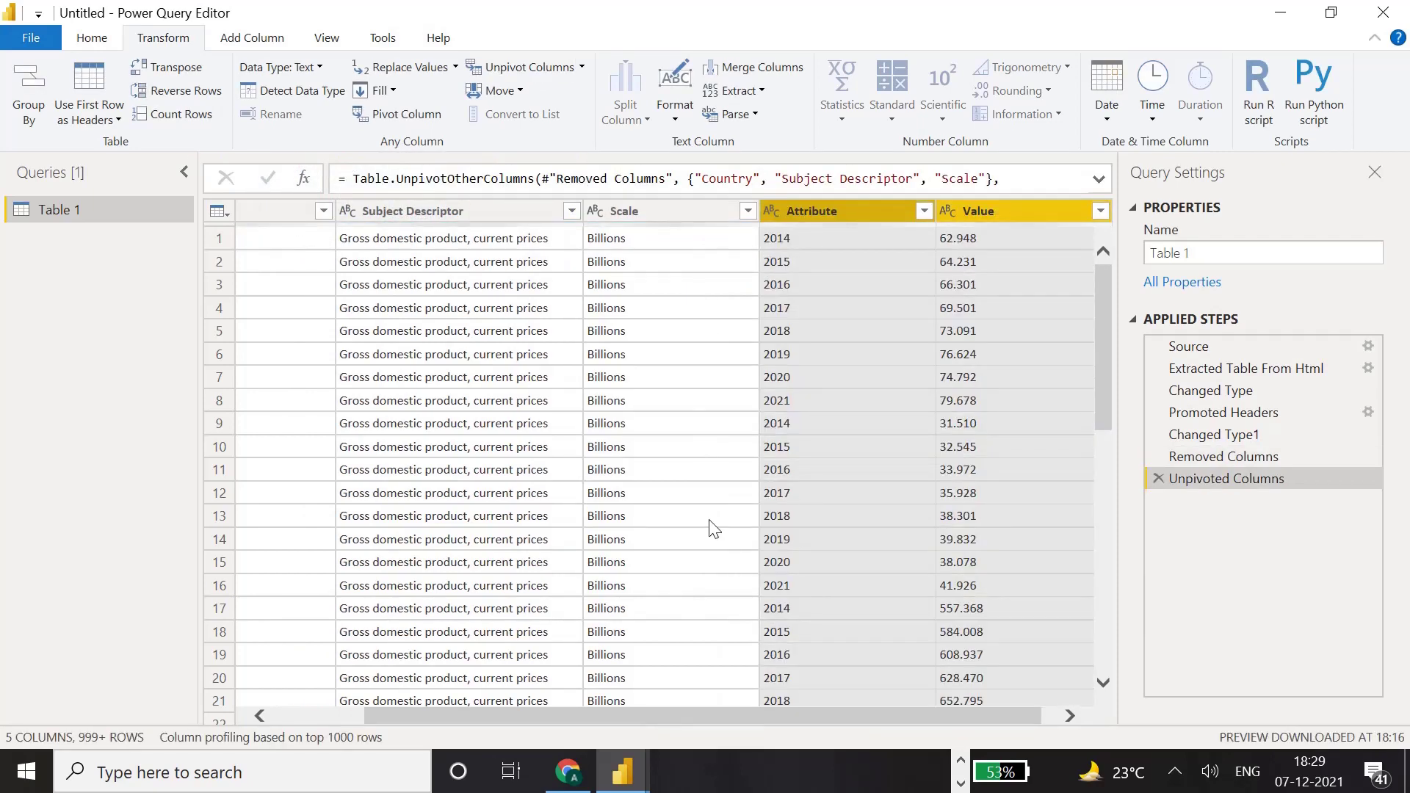
{"action": "left_click_drag", "start_coordinate": [671, 716], "coordinate": [816, 712]}
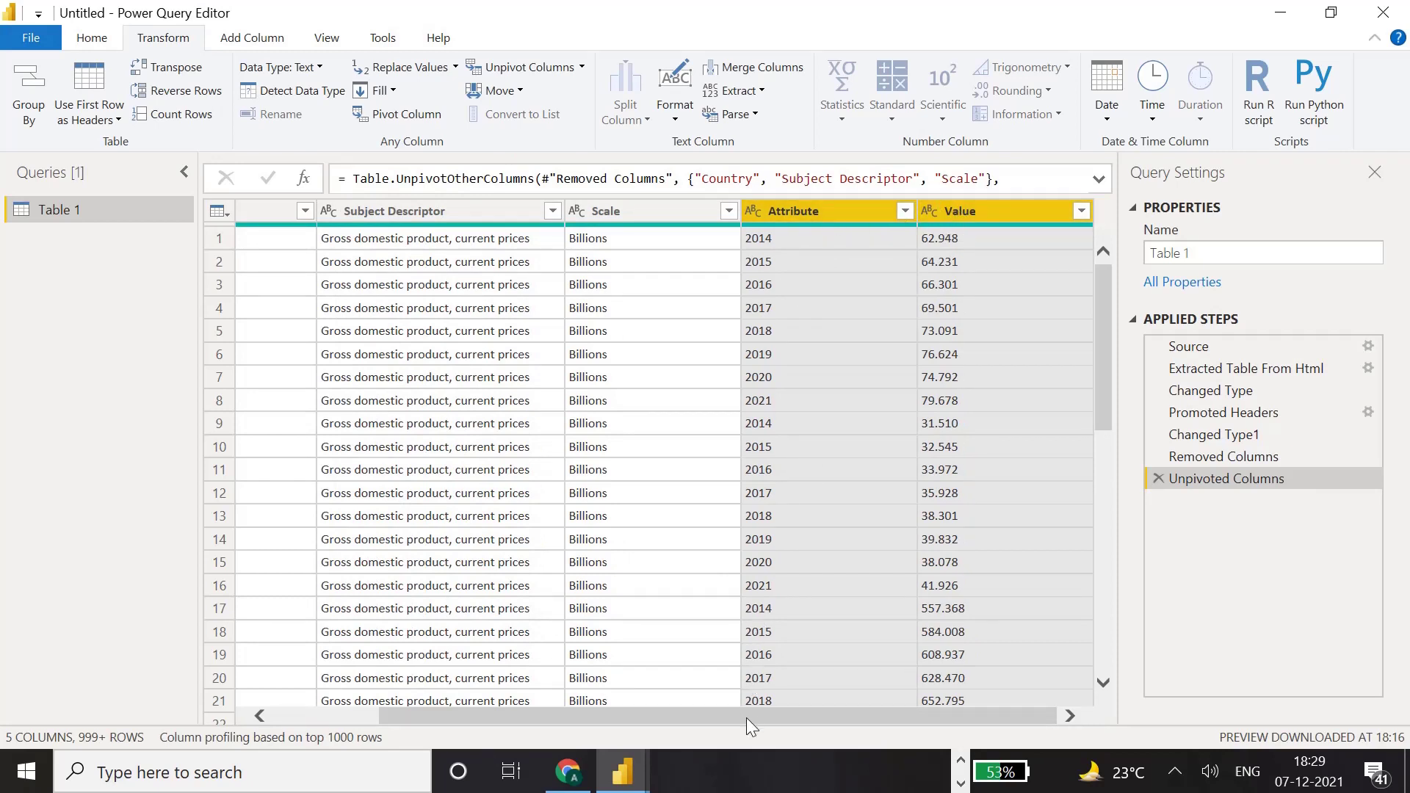
{"action": "left_click_drag", "start_coordinate": [746, 716], "coordinate": [523, 730]}
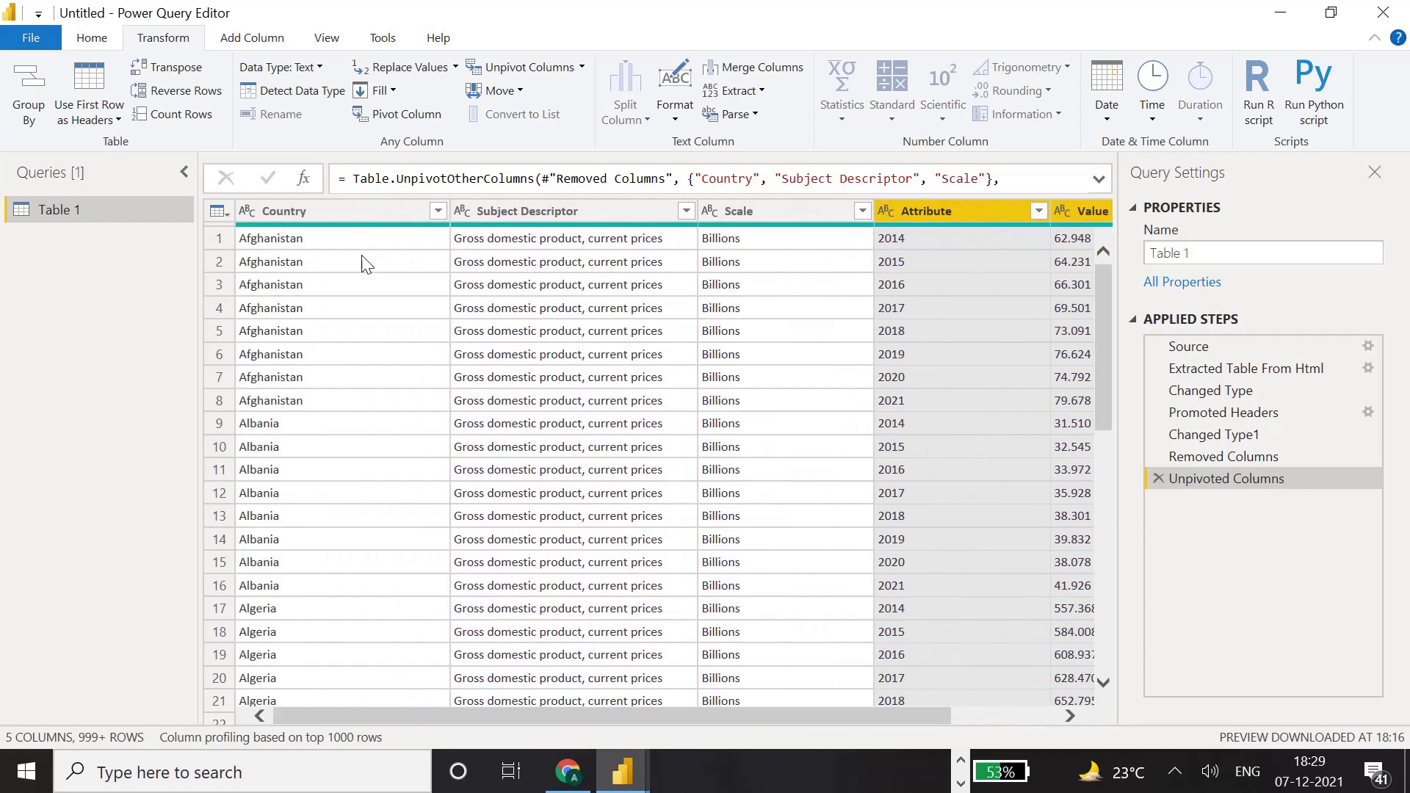
{"action": "left_click", "coordinate": [320, 242]}
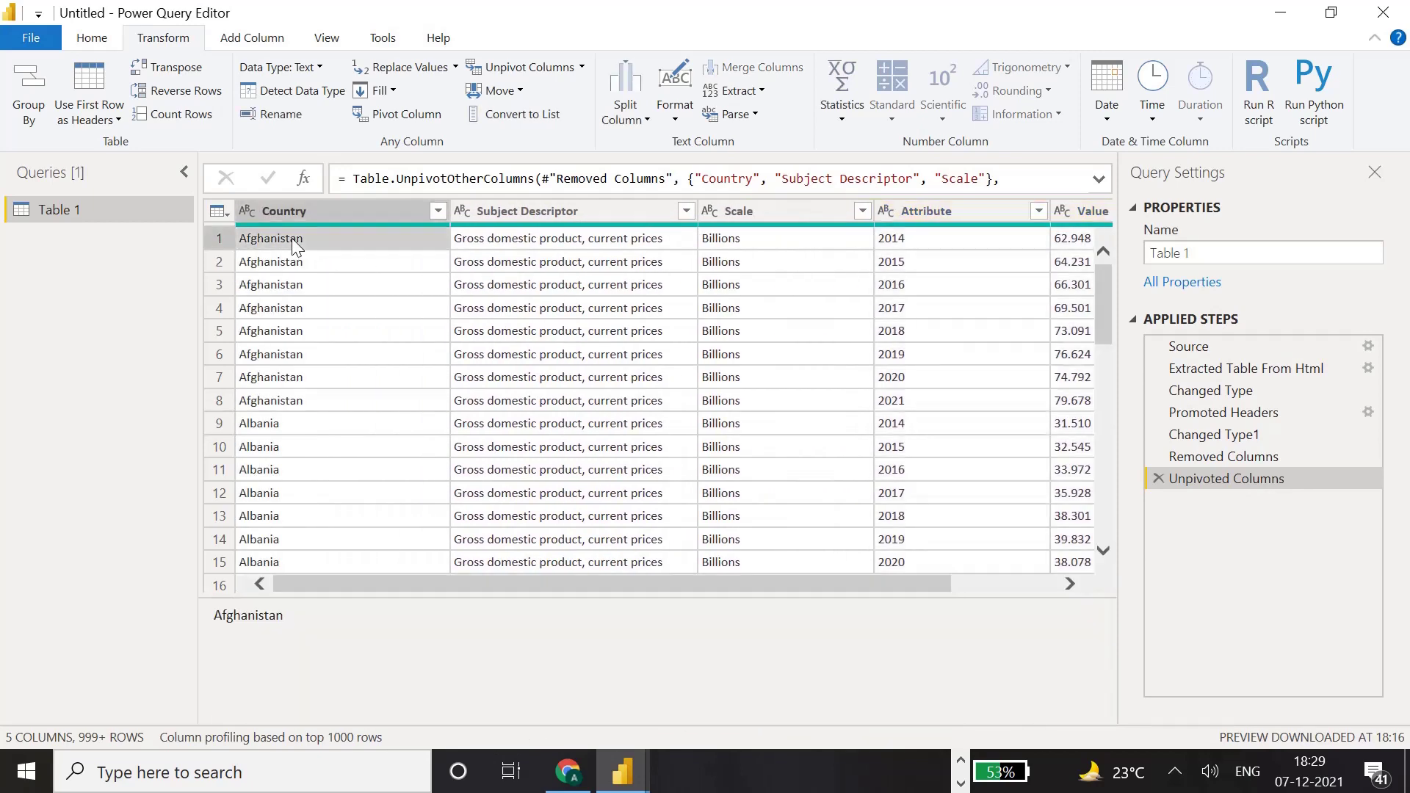
{"action": "left_click", "coordinate": [897, 238]}
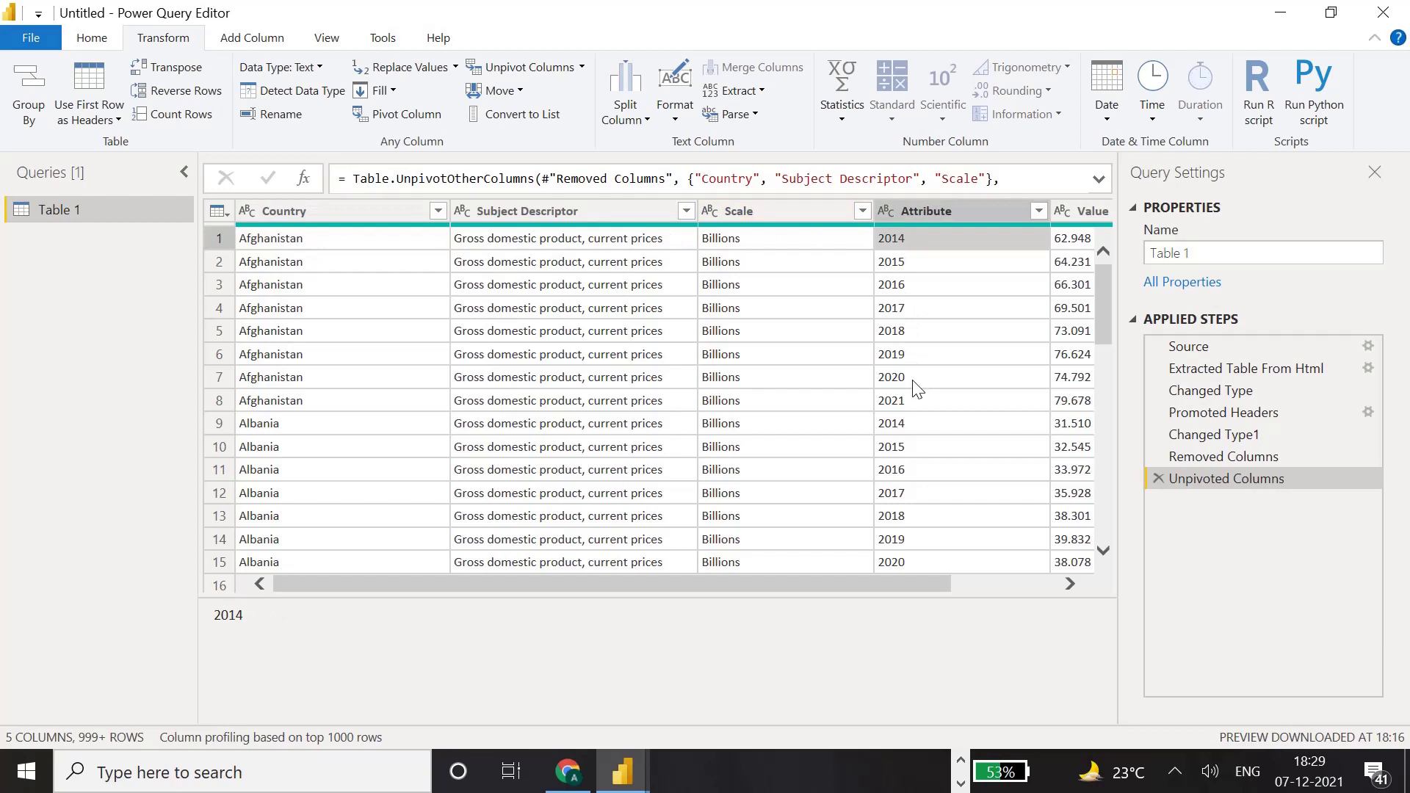
{"action": "left_click", "coordinate": [908, 398]}
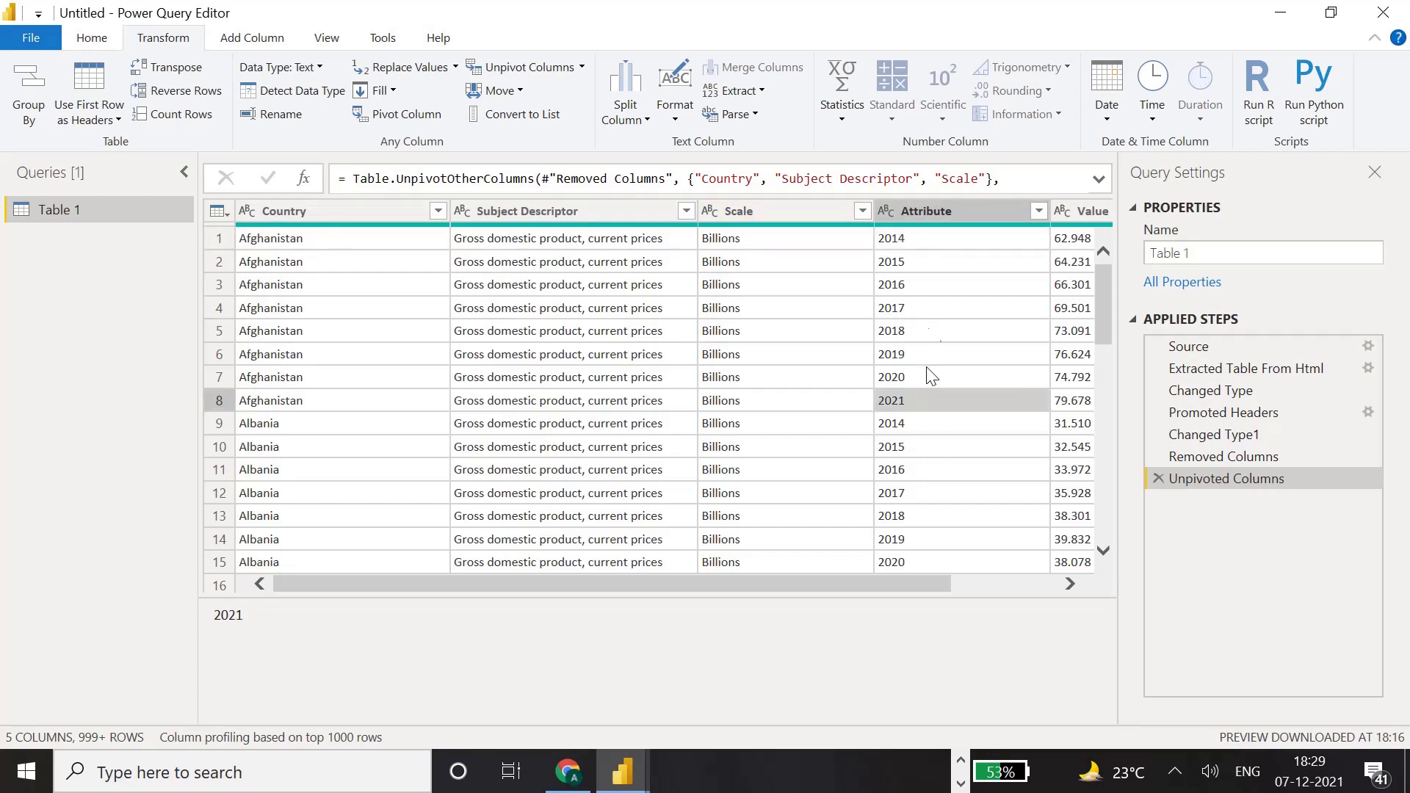
{"action": "left_click_drag", "start_coordinate": [824, 580], "coordinate": [997, 580]}
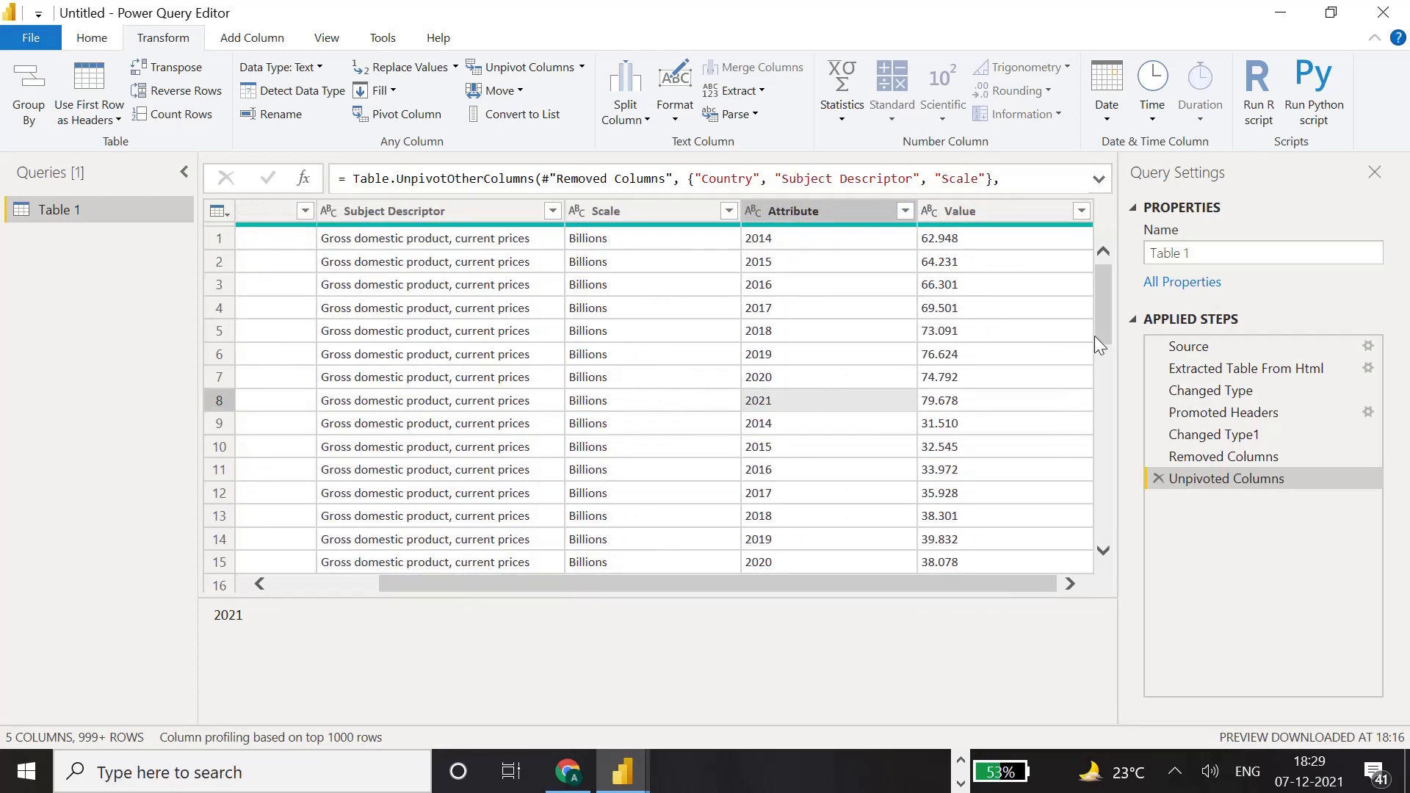
{"action": "left_click_drag", "start_coordinate": [1097, 328], "coordinate": [1100, 434]}
{"action": "left_click_drag", "start_coordinate": [1002, 580], "coordinate": [747, 592]}
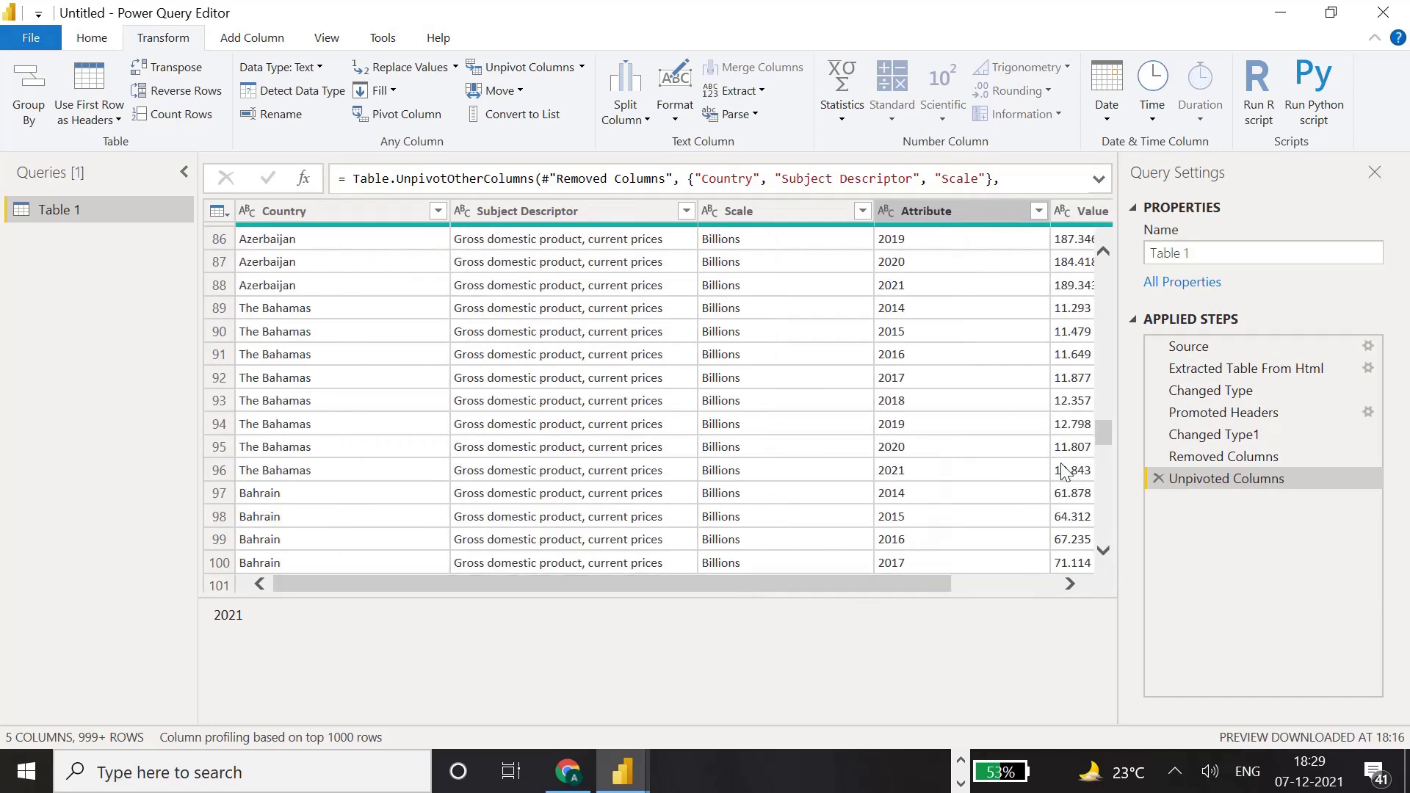
{"action": "left_click_drag", "start_coordinate": [1106, 441], "coordinate": [1109, 248]}
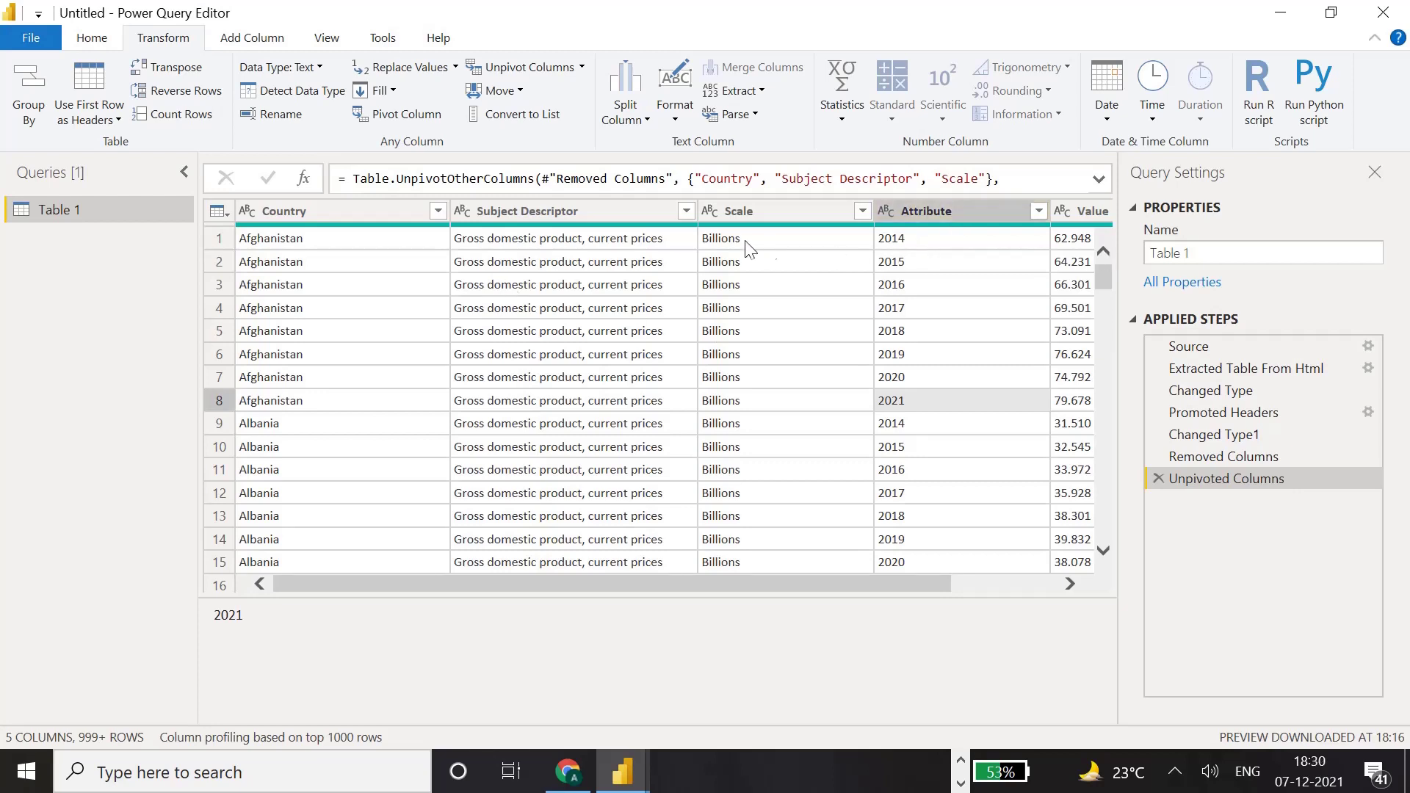
{"action": "left_click_drag", "start_coordinate": [687, 585], "coordinate": [791, 585]}
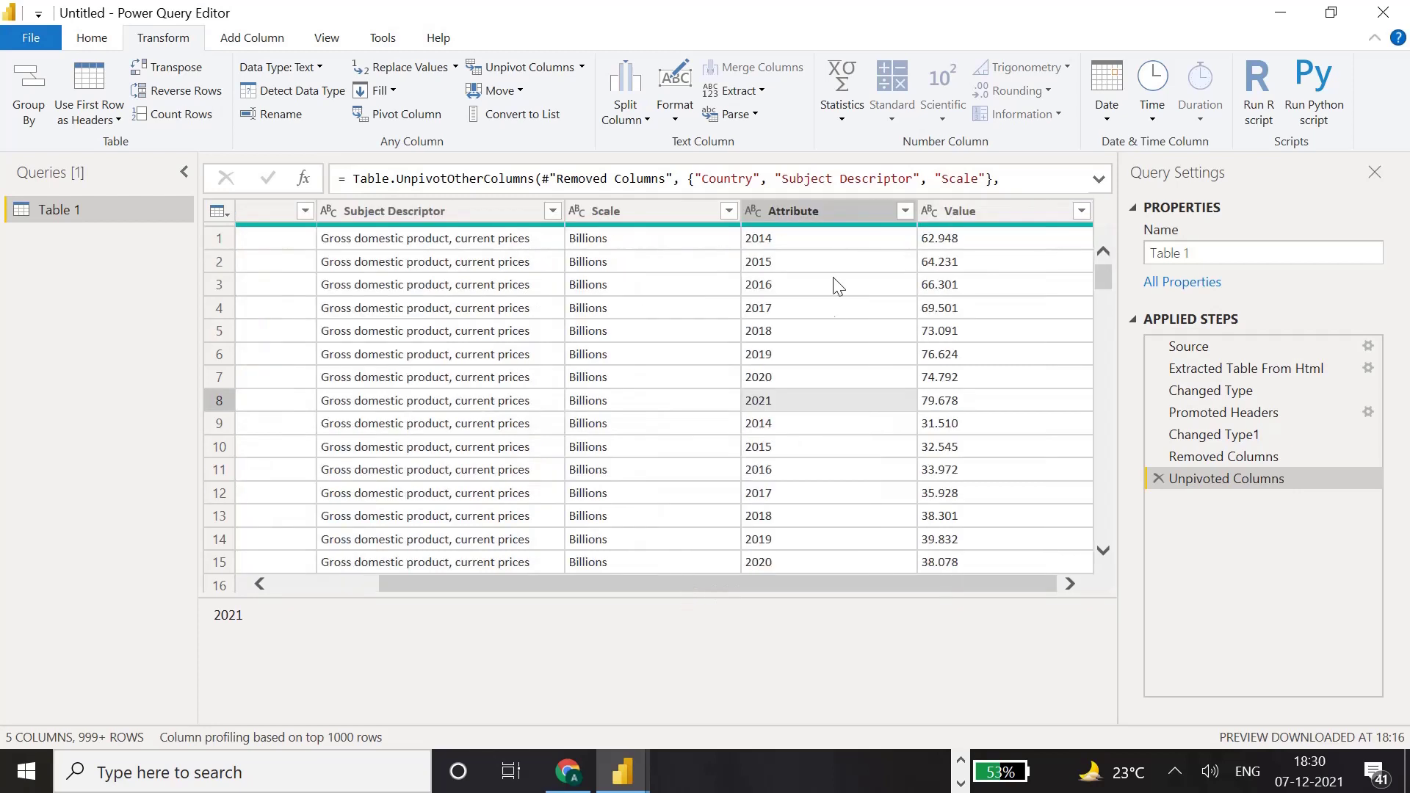
{"action": "left_click", "coordinate": [813, 211]}
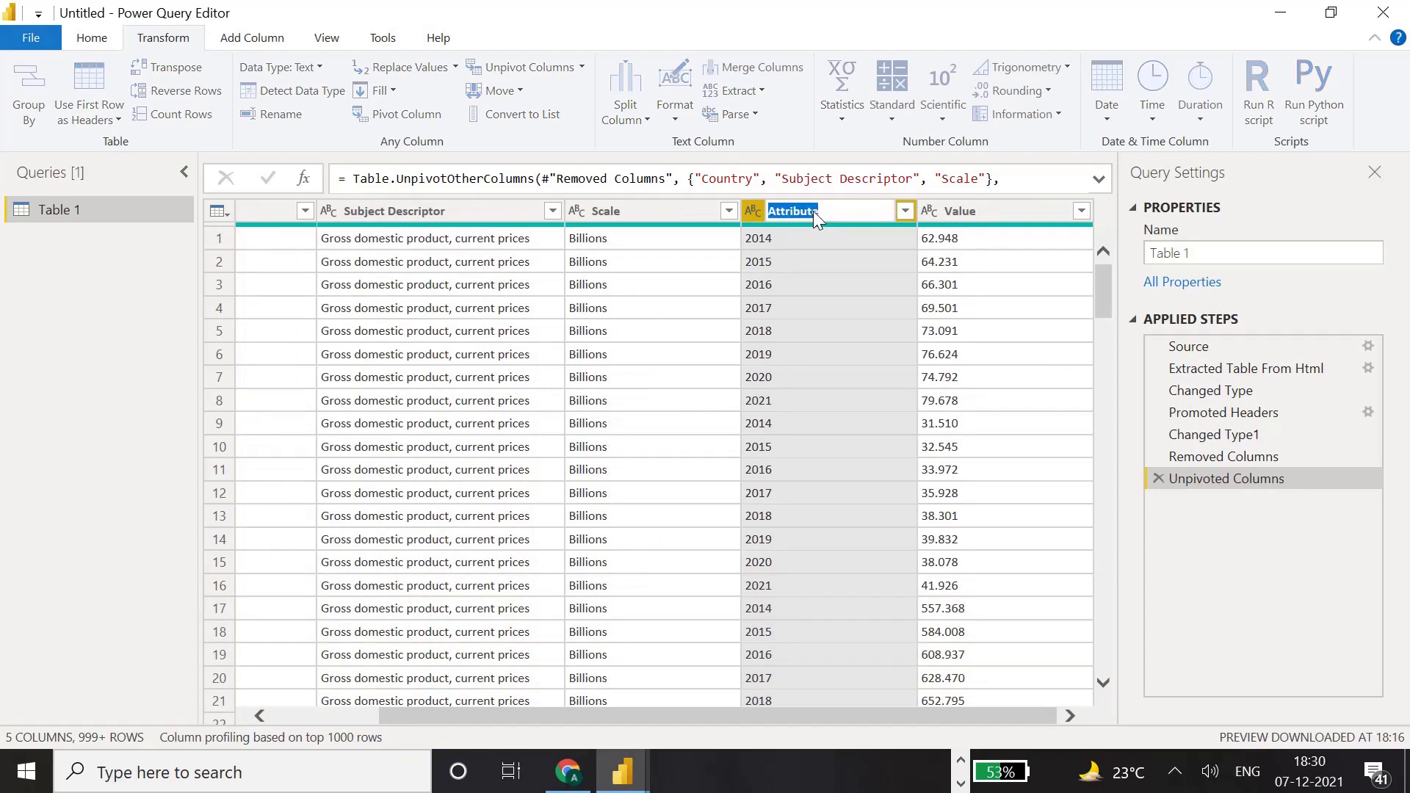
- Rename the Attribute column to Year
{"action": "key", "text": "Return"}
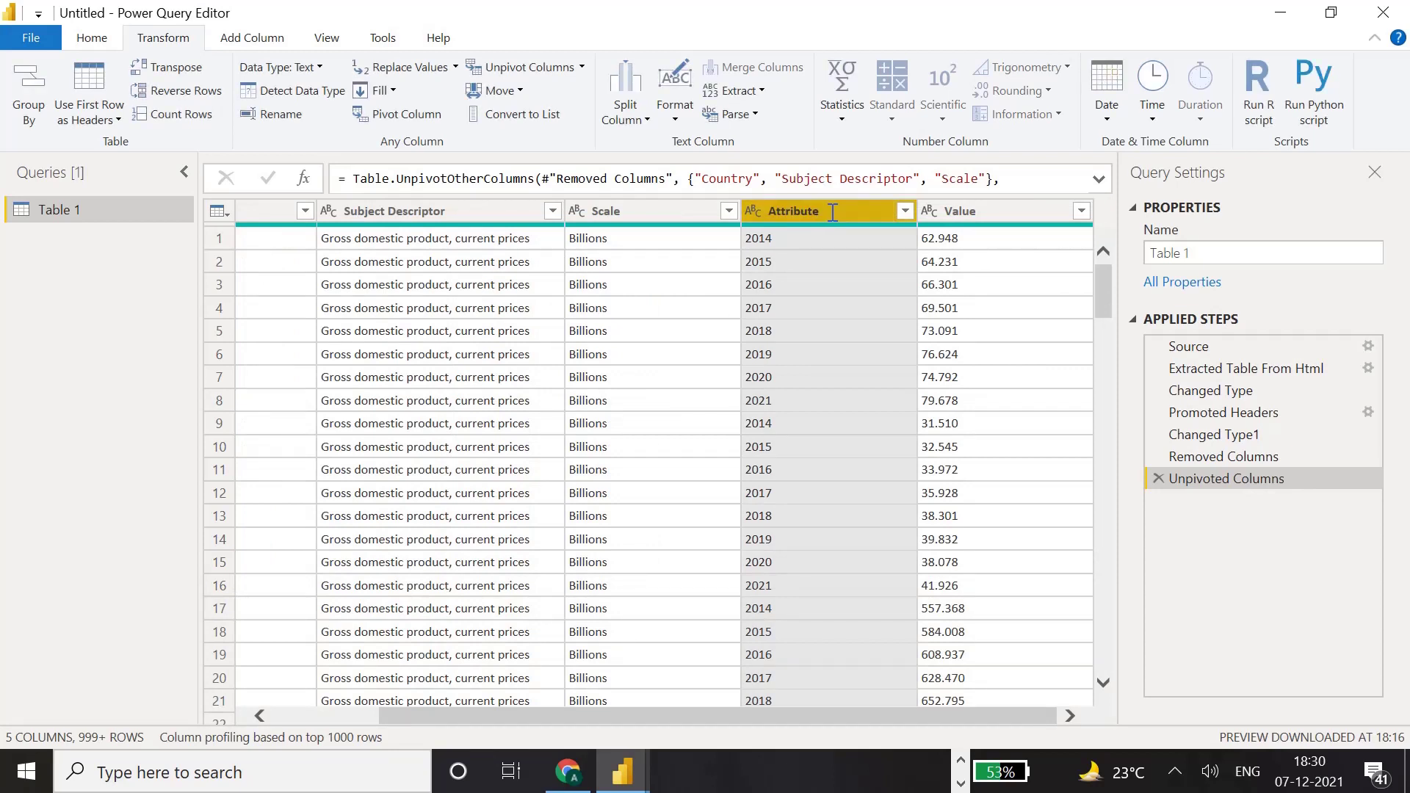
{"action": "right_click", "coordinate": [831, 212]}
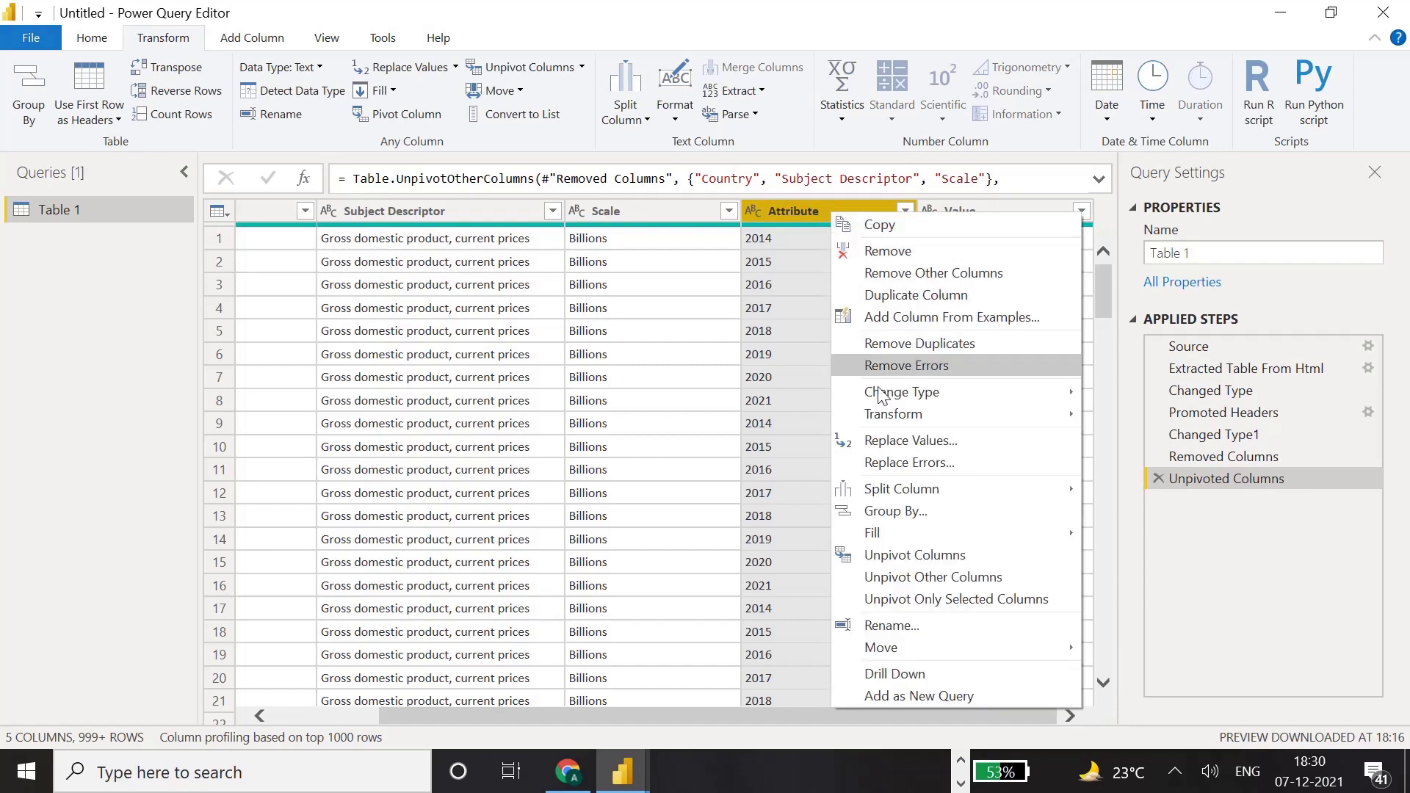
{"action": "left_click", "coordinate": [913, 626]}
{"action": "type", "text": "Year"}
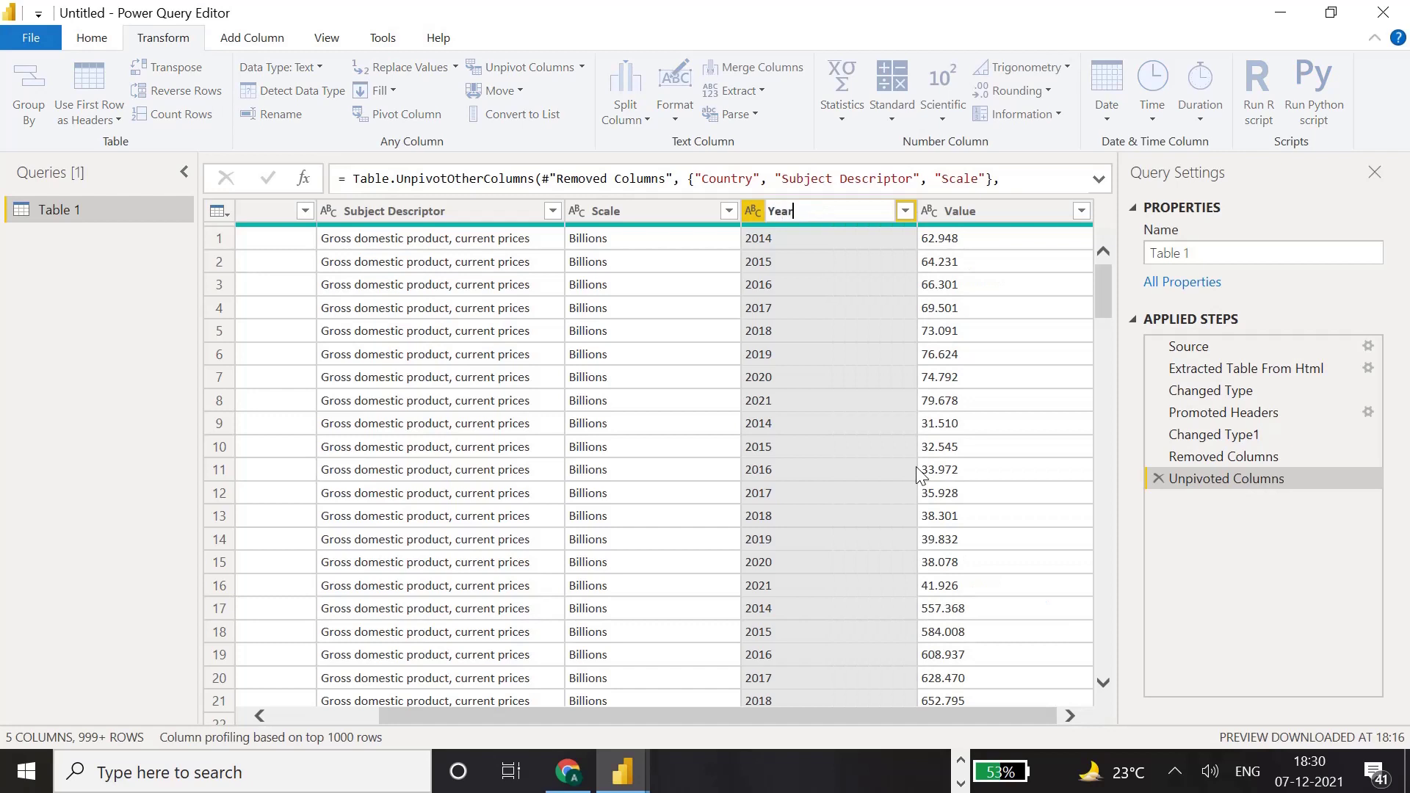
{"action": "key", "text": "Return"}
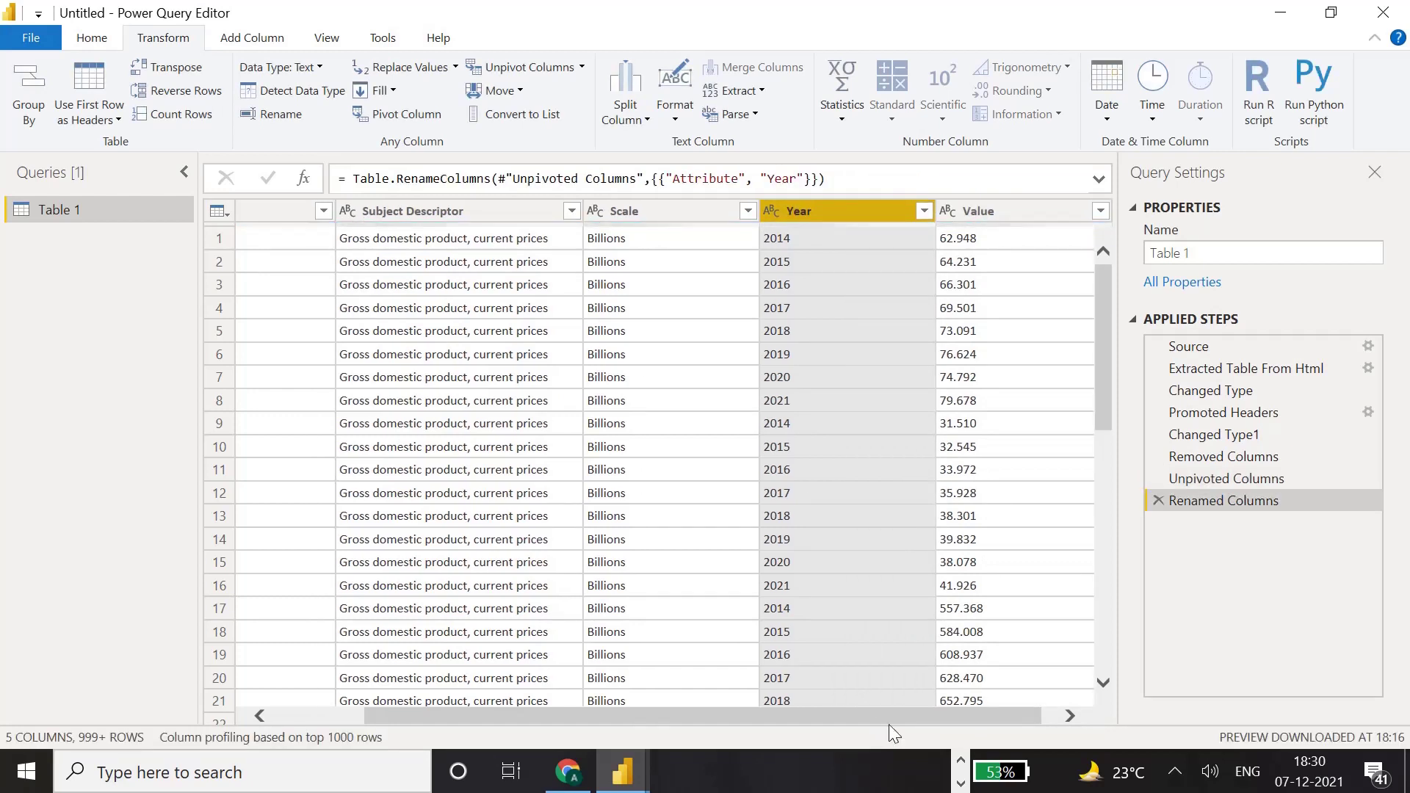
- Rename the Value column to GDP
{"action": "scroll", "coordinate": [931, 716], "scroll_direction": "right", "scroll_amount": 1}
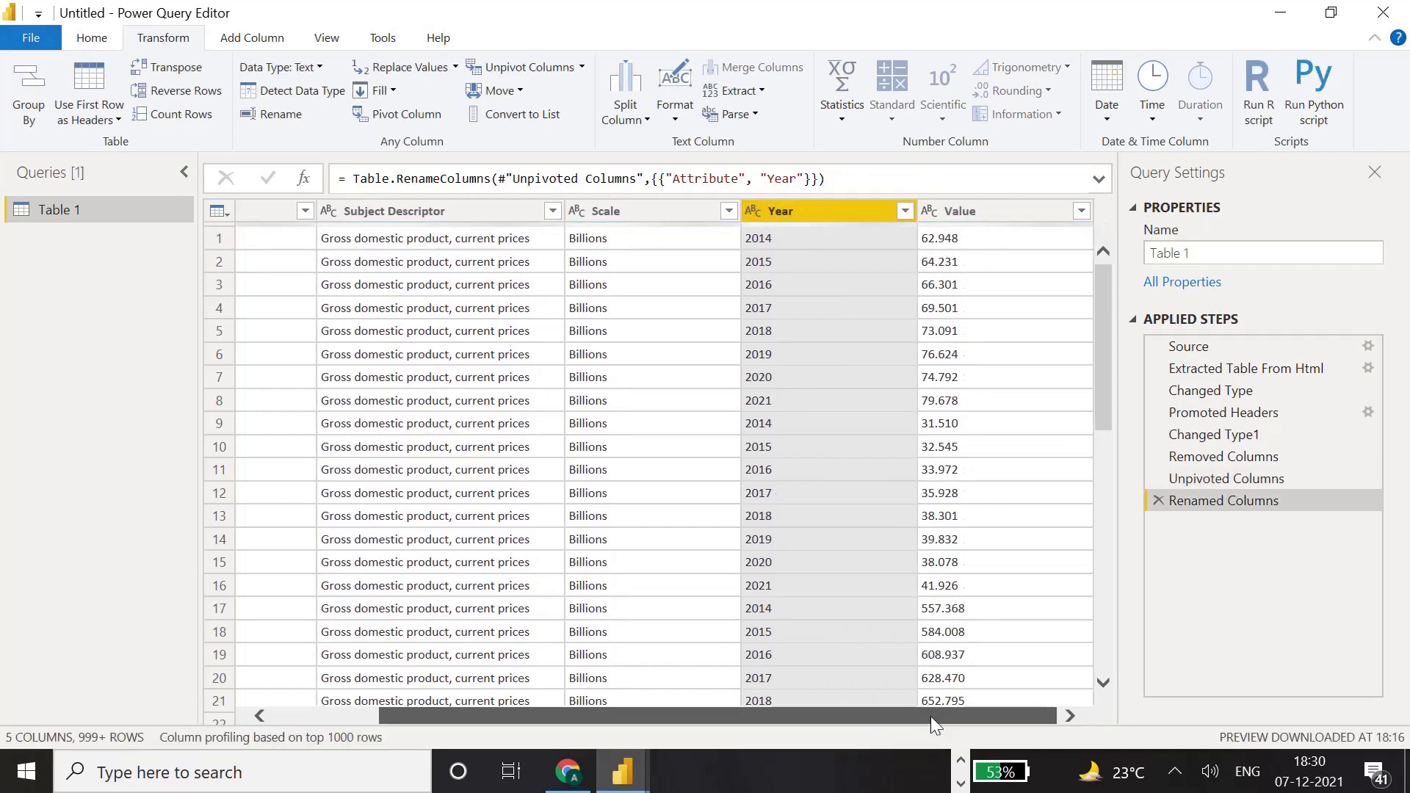
{"action": "left_click", "coordinate": [984, 212]}
{"action": "right_click", "coordinate": [983, 211]}
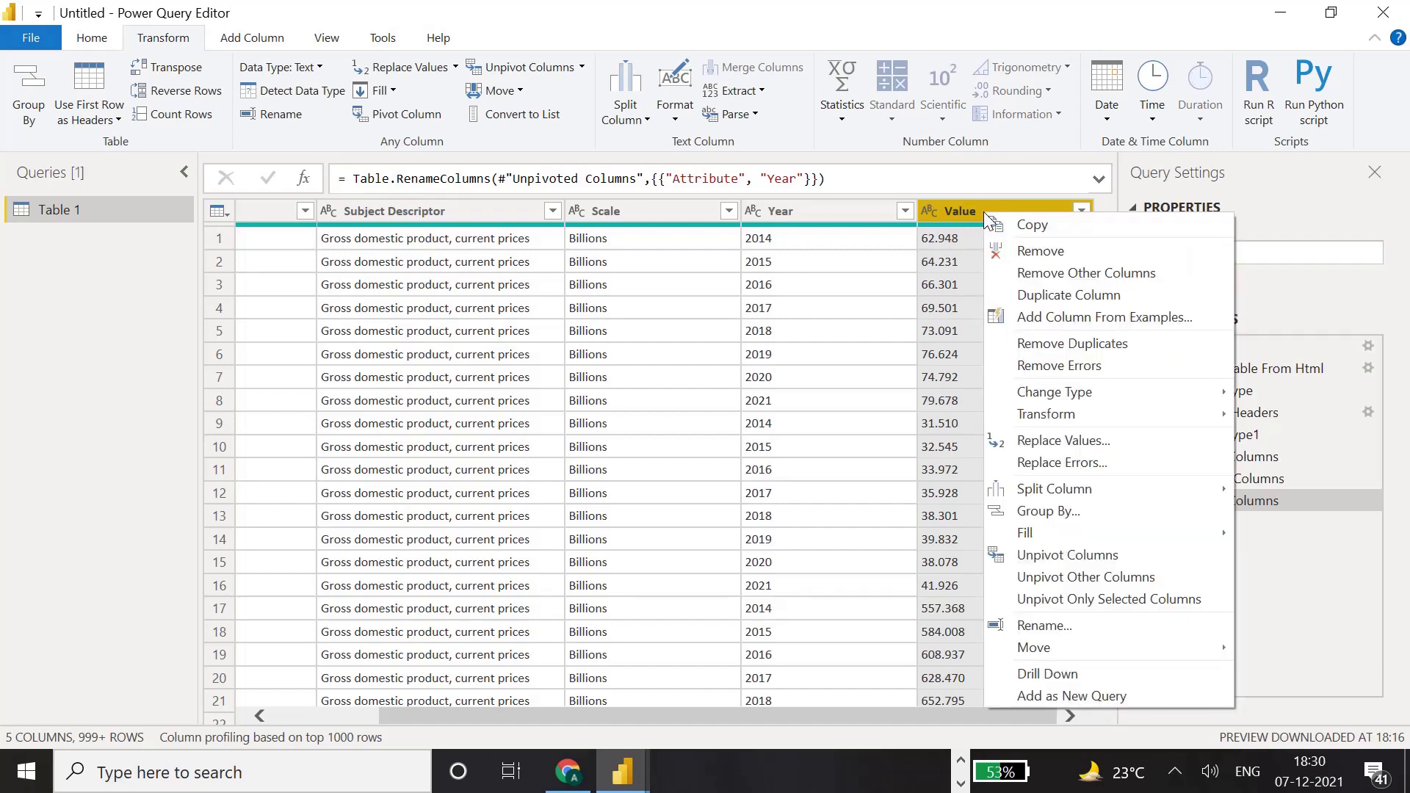
{"action": "left_click", "coordinate": [1037, 625]}
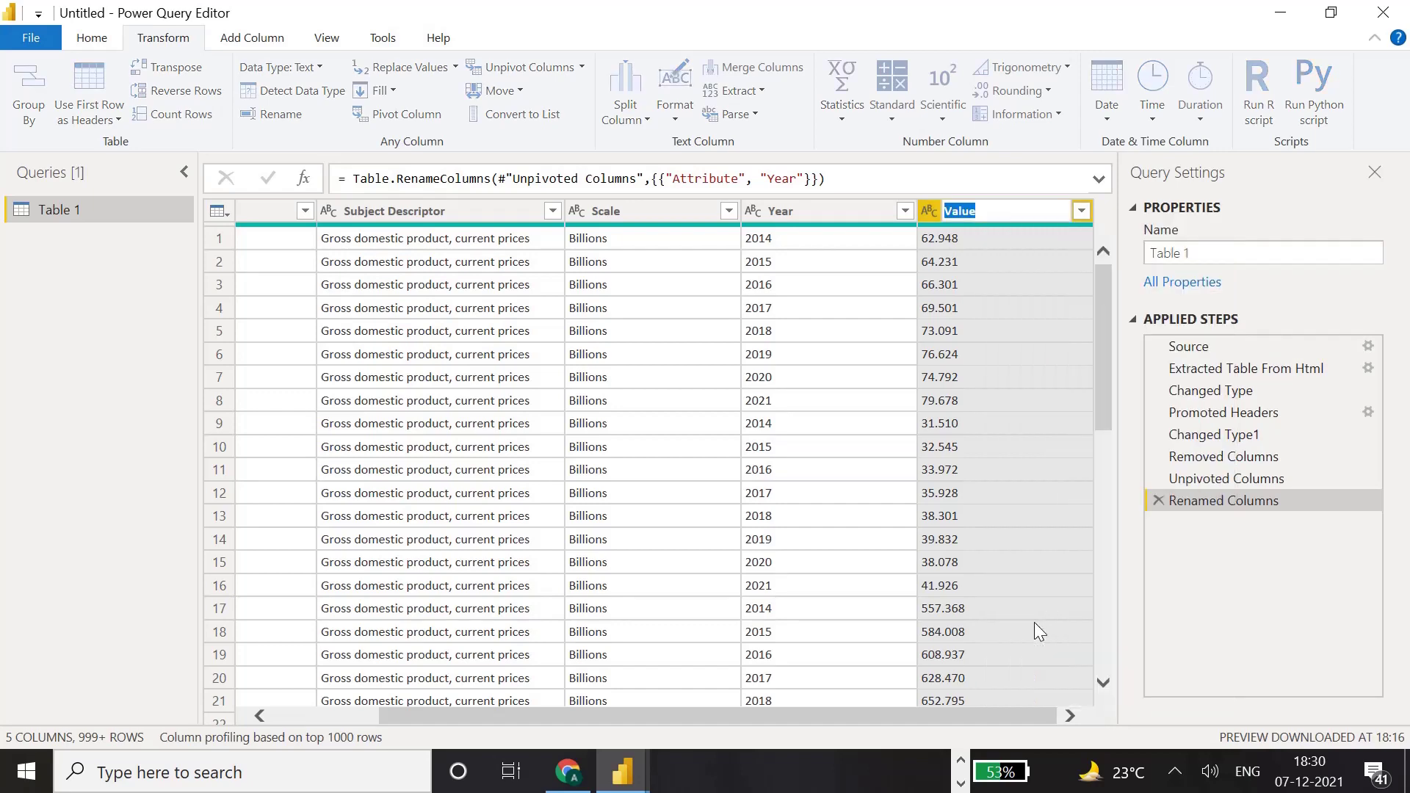
{"action": "type", "text": "GDP"}
{"action": "key", "text": "Return"}
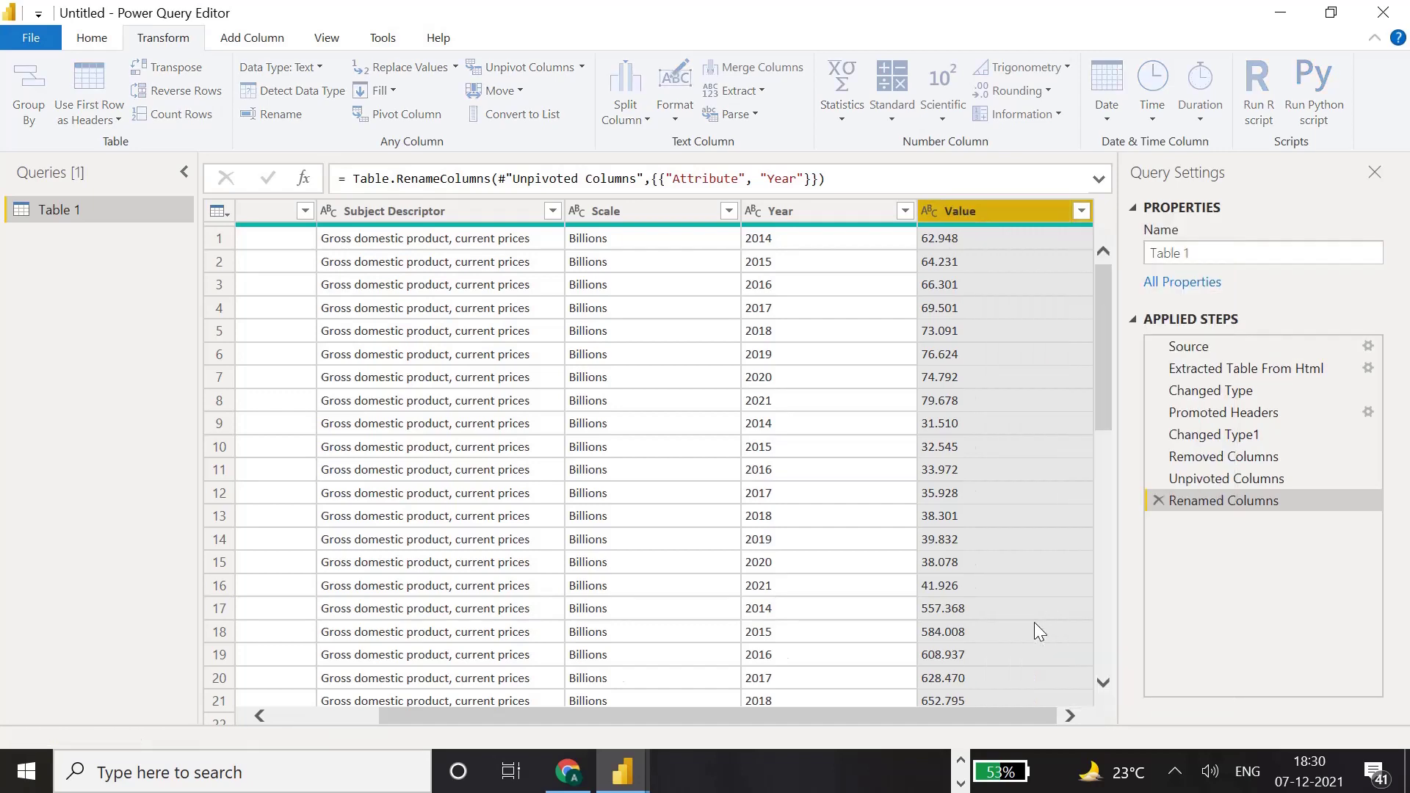
{"action": "left_click_drag", "start_coordinate": [785, 717], "coordinate": [499, 727]}
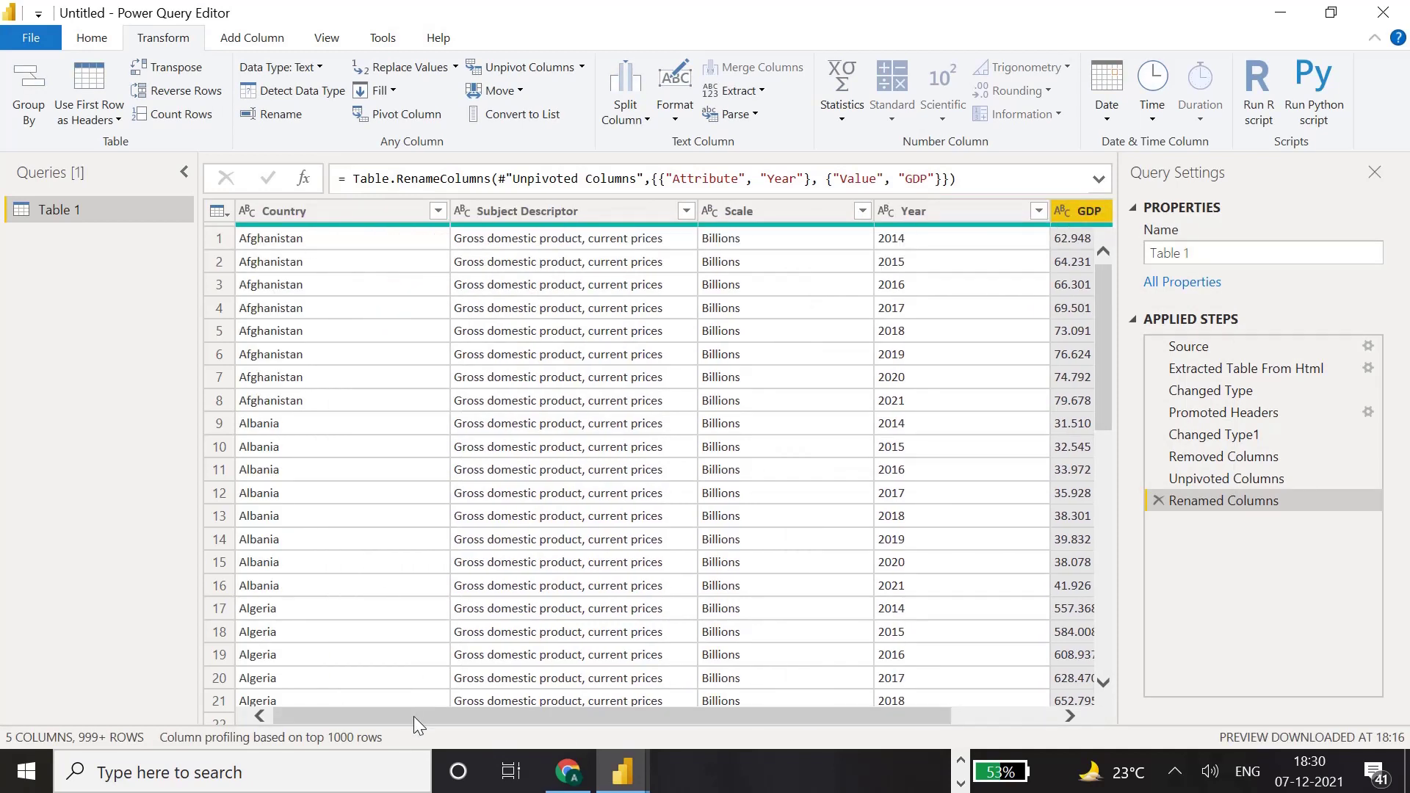
{"action": "left_click_drag", "start_coordinate": [413, 716], "coordinate": [440, 738]}
{"action": "left_click", "coordinate": [1062, 274]}
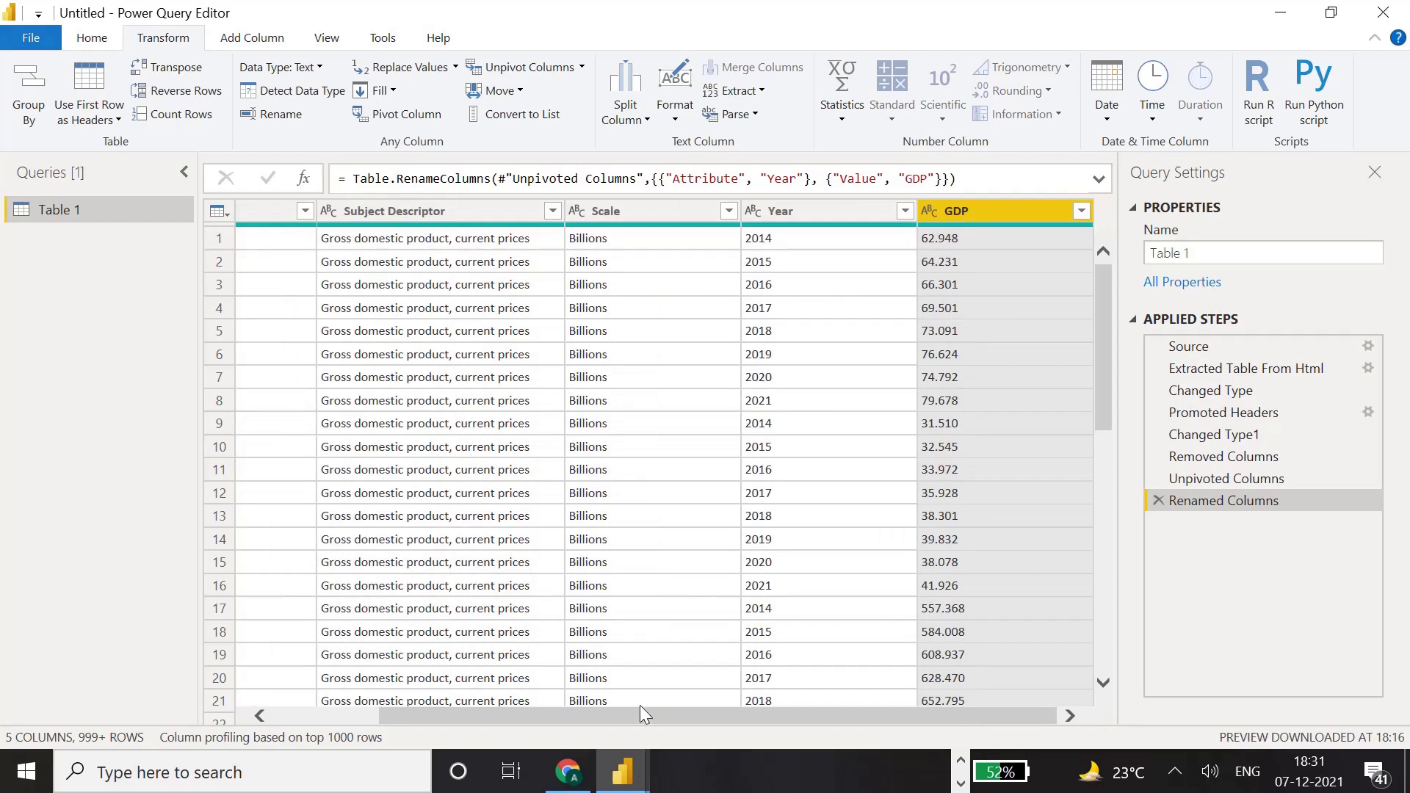
{"action": "left_click_drag", "start_coordinate": [640, 710], "coordinate": [733, 687]}
{"action": "left_click_drag", "start_coordinate": [580, 721], "coordinate": [431, 751]}
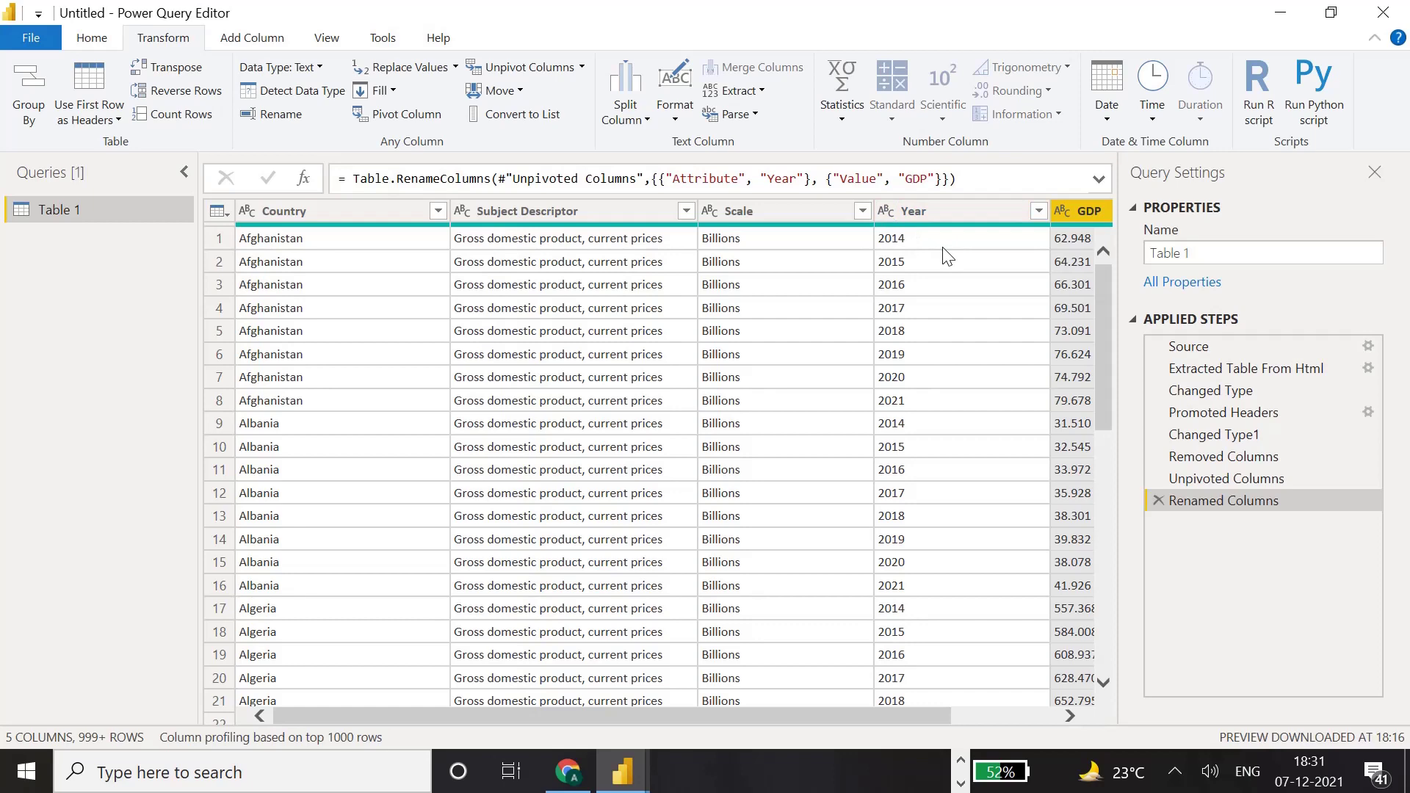
- Confirm a Year filter keeping every year from 2014 to 2021, adding a Filtered Rows step
{"action": "left_click", "coordinate": [1038, 213]}
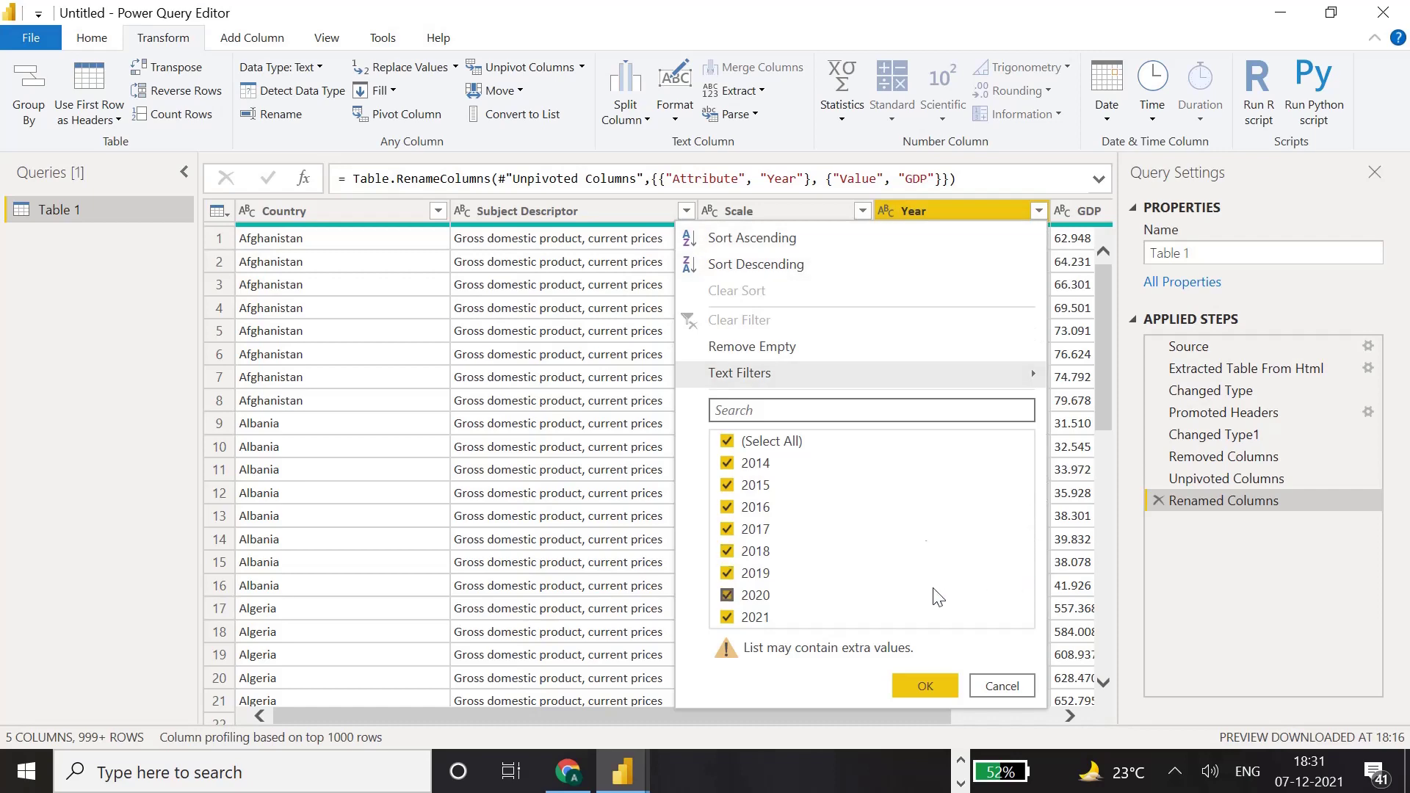
{"action": "left_click", "coordinate": [1064, 289]}
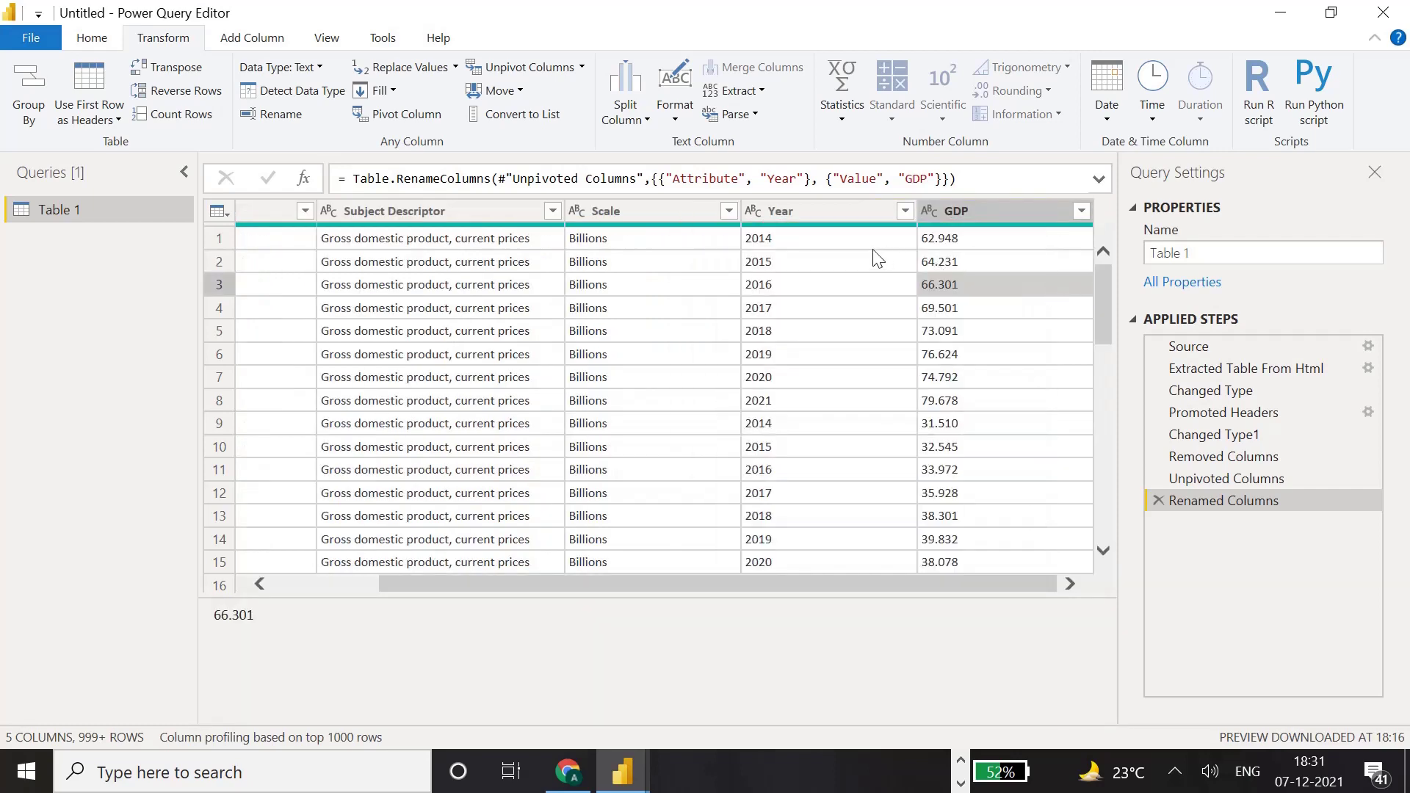
{"action": "left_click", "coordinate": [867, 248]}
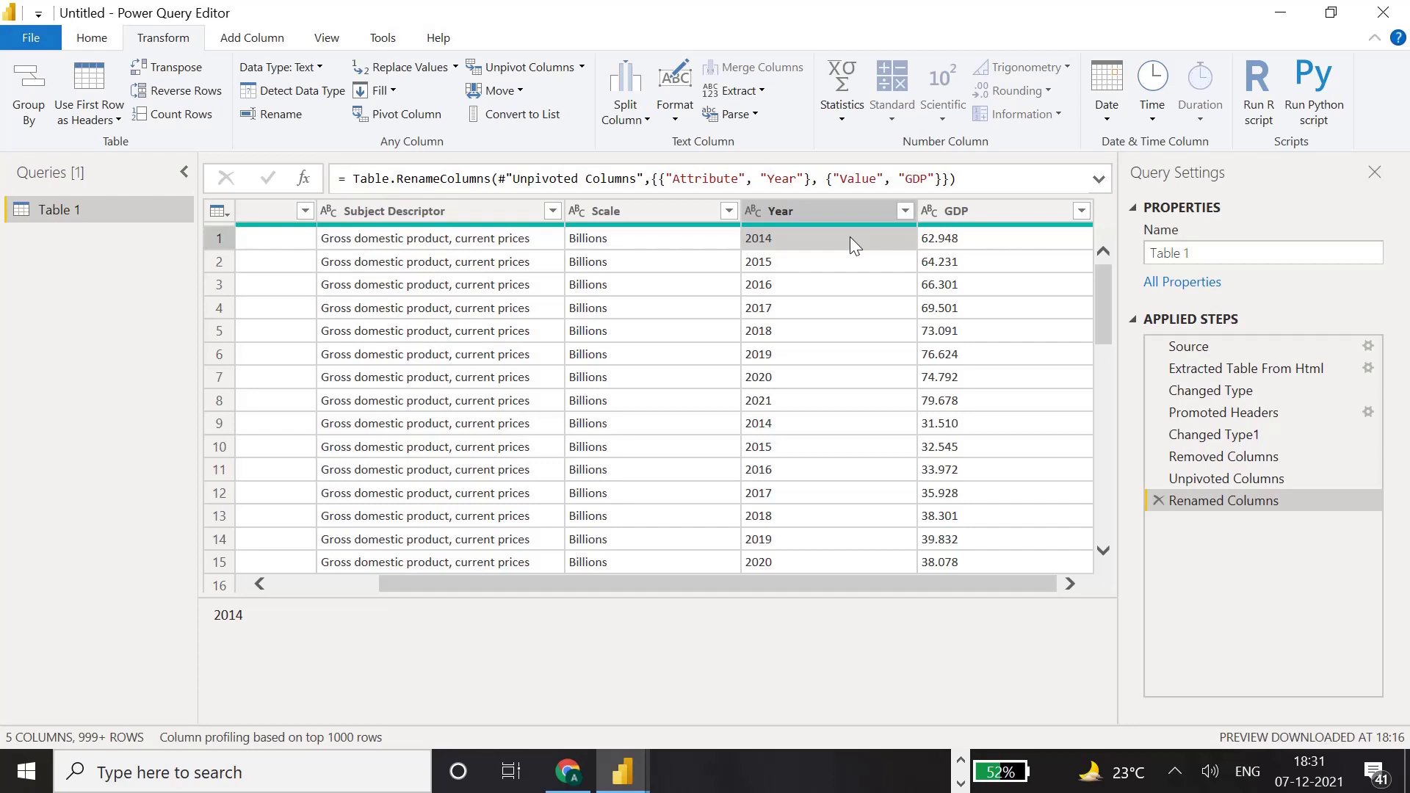
{"action": "left_click", "coordinate": [904, 211]}
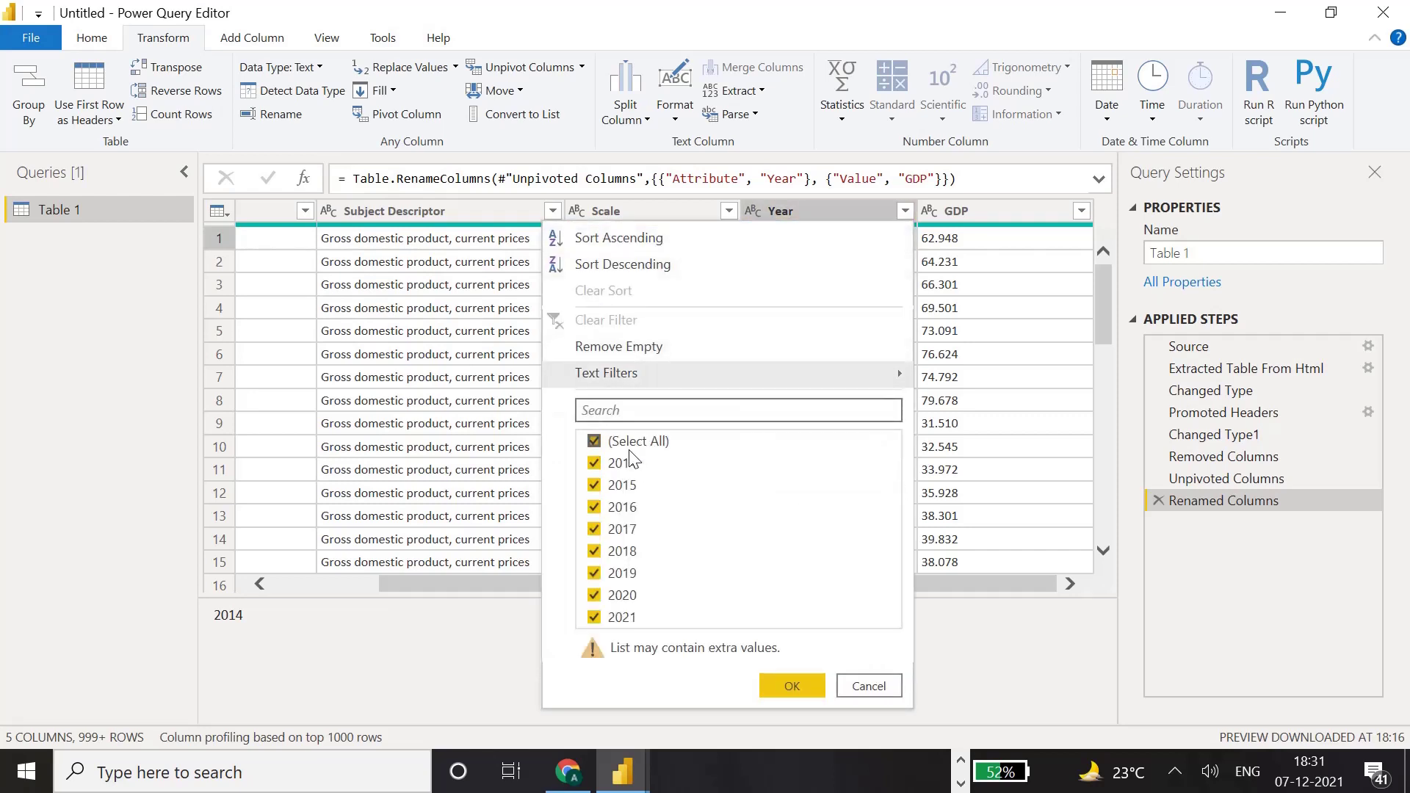
{"action": "left_click", "coordinate": [791, 685]}
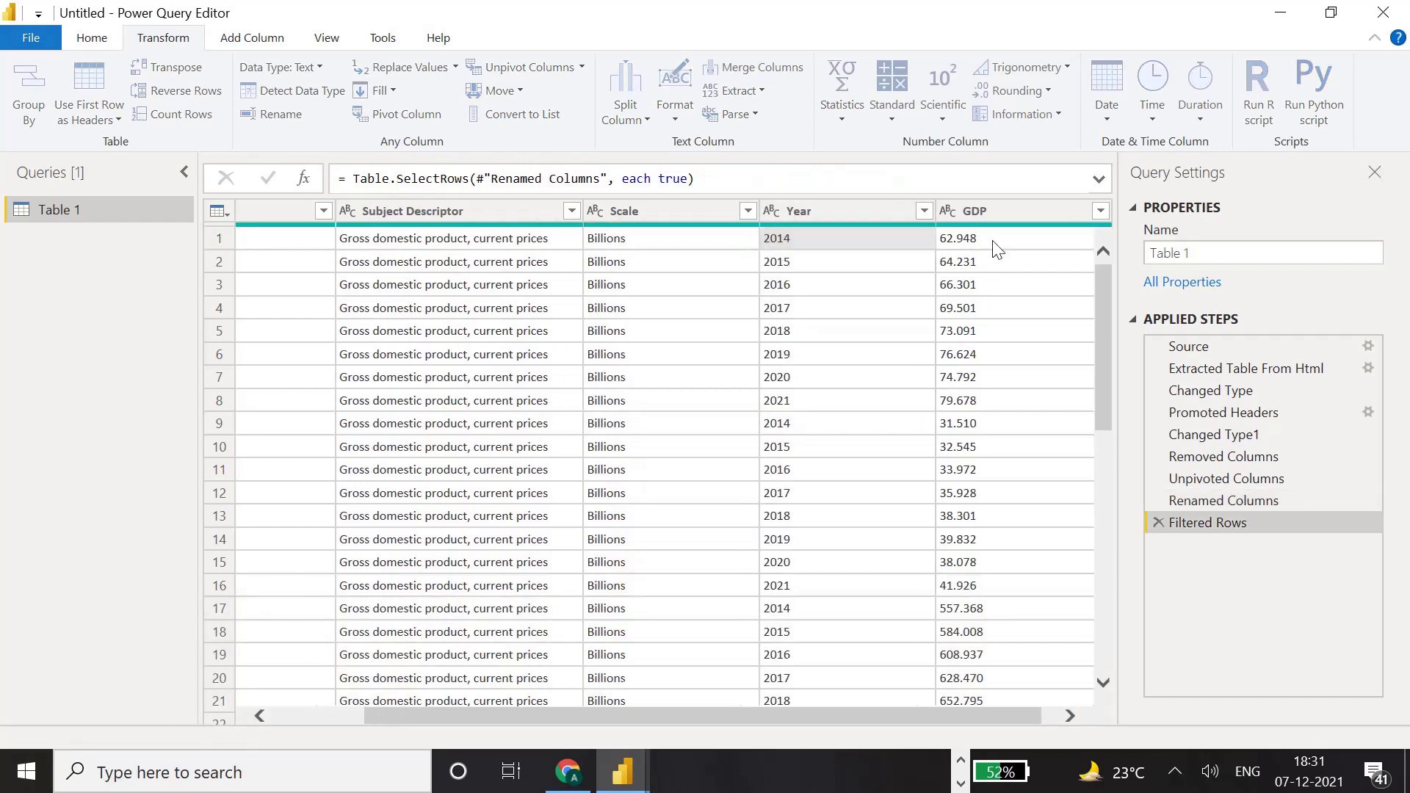
{"action": "left_click", "coordinate": [1072, 211]}
- Filter the GDP column to exclude the n/a value, keeping only rows with GDP figures
{"action": "left_click", "coordinate": [1082, 212]}
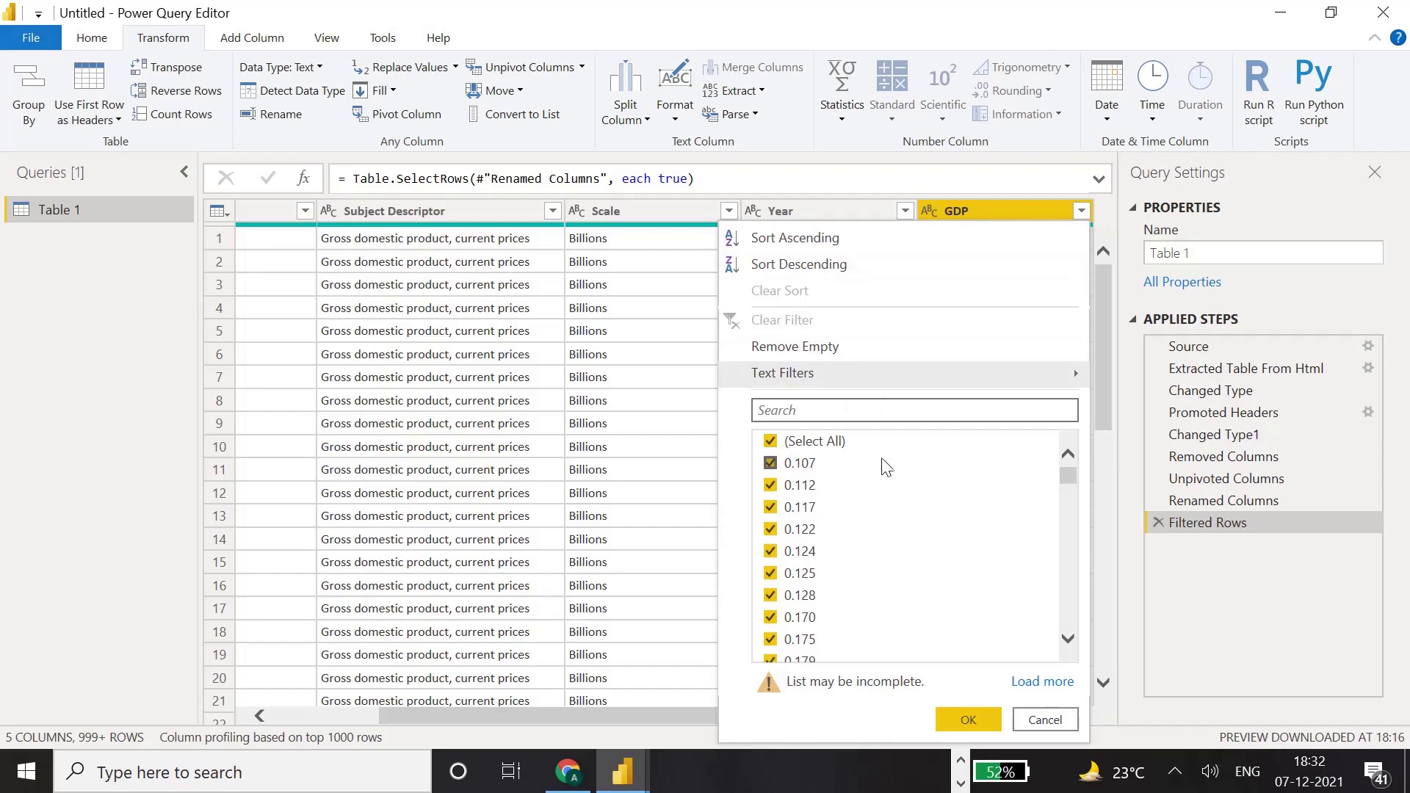
{"action": "left_click", "coordinate": [1073, 508]}
{"action": "left_click_drag", "start_coordinate": [1070, 504], "coordinate": [1067, 625]}
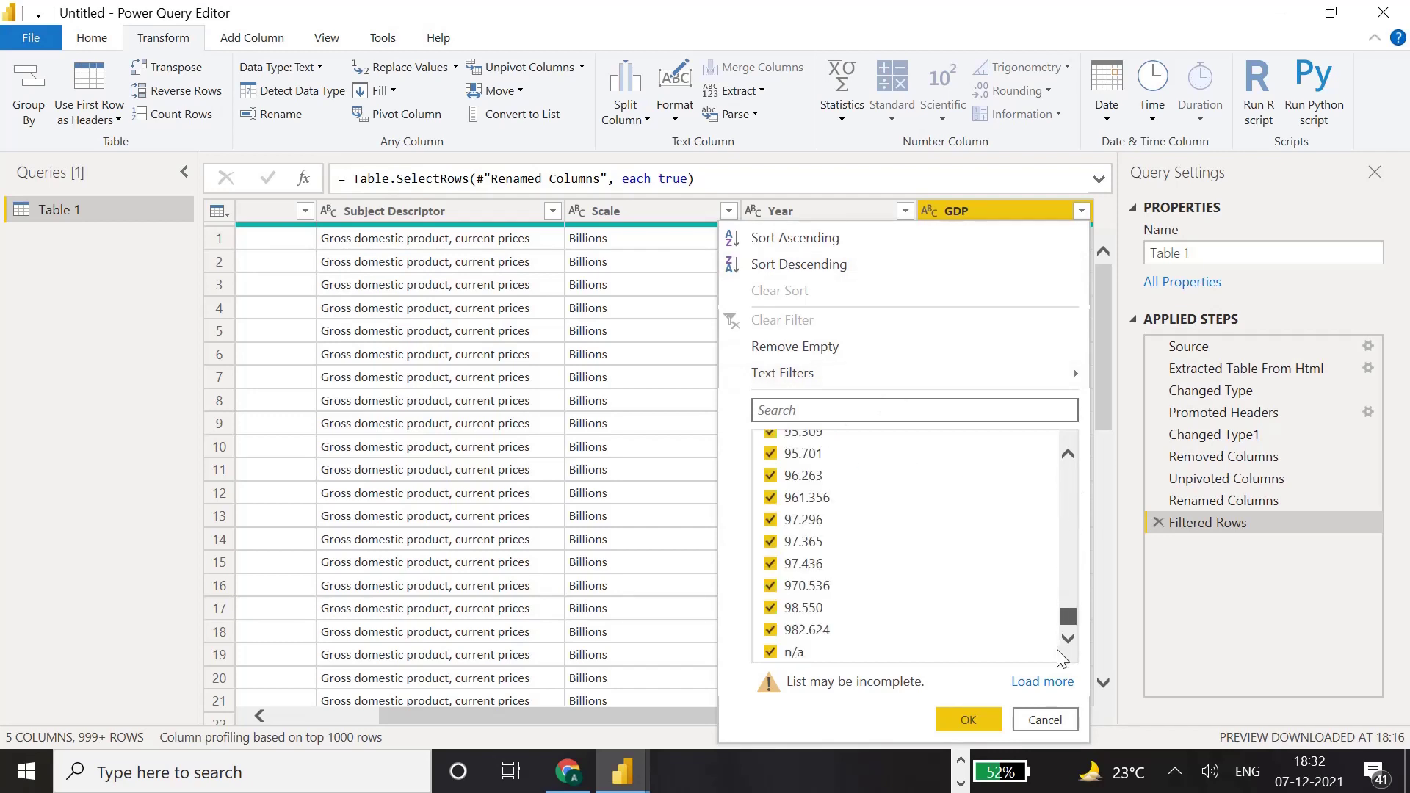
{"action": "left_click", "coordinate": [769, 653]}
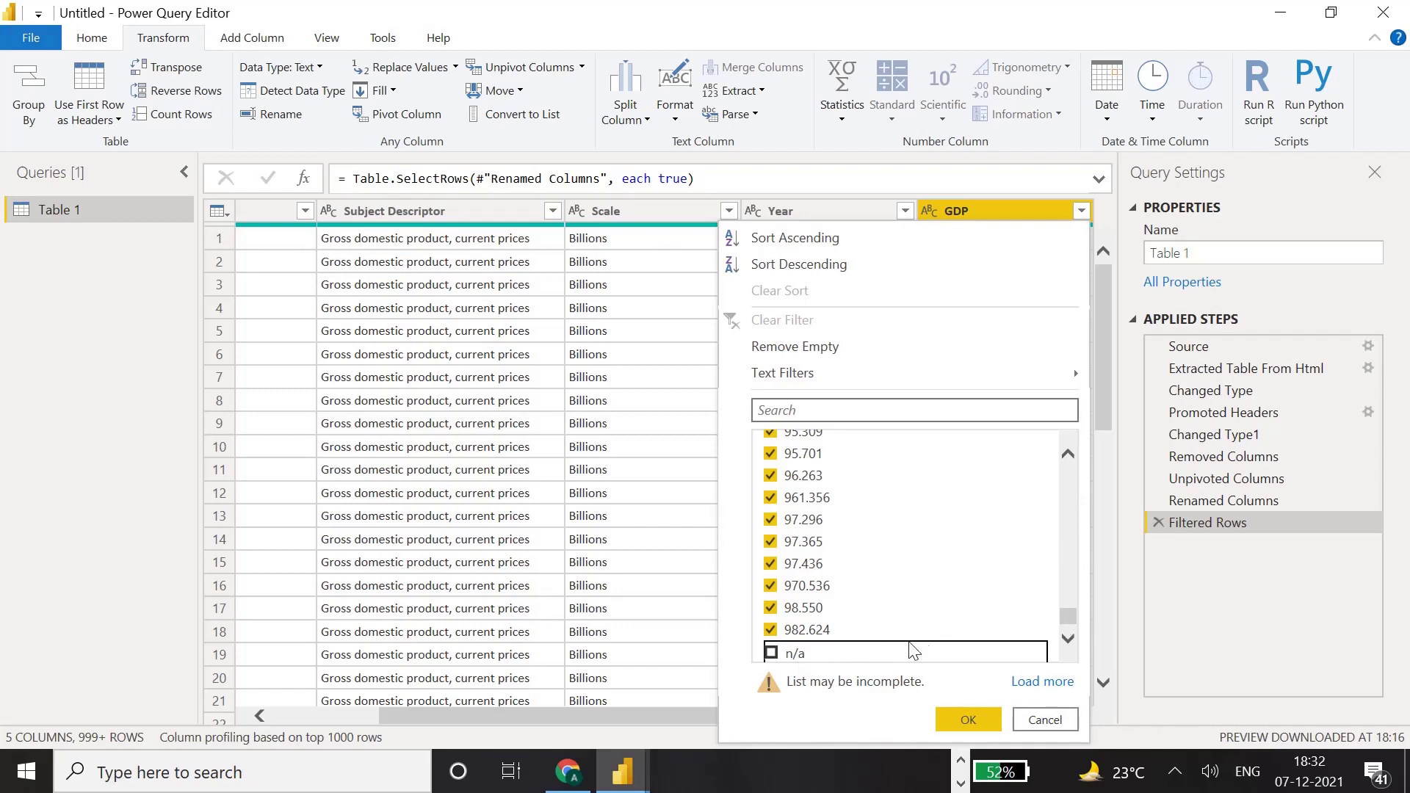
{"action": "mouse_move", "coordinate": [1069, 626]}
{"action": "left_mouse_down"}
{"action": "mouse_move", "coordinate": [1068, 463]}
{"action": "mouse_move", "coordinate": [1068, 617]}
{"action": "left_mouse_up"}
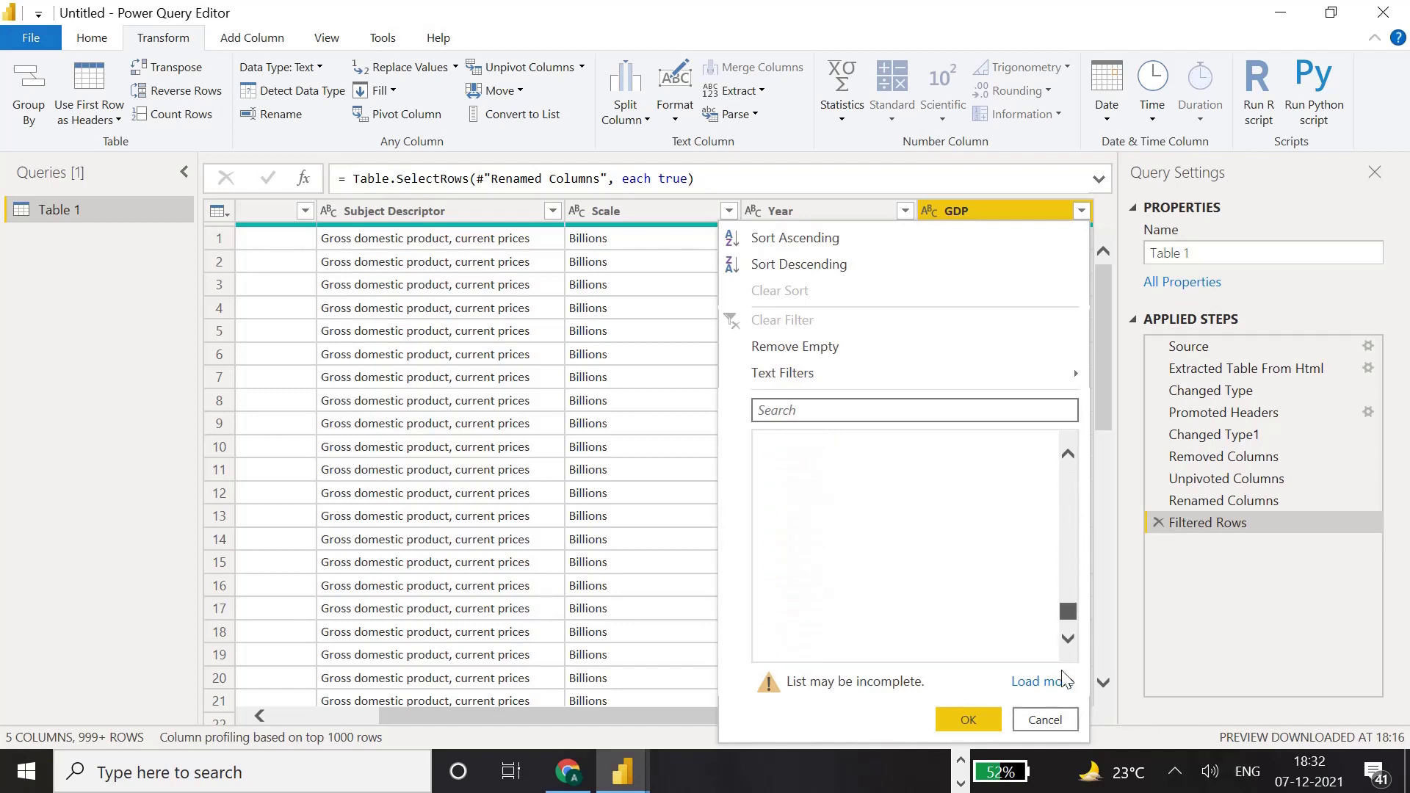
{"action": "left_click", "coordinate": [942, 724]}
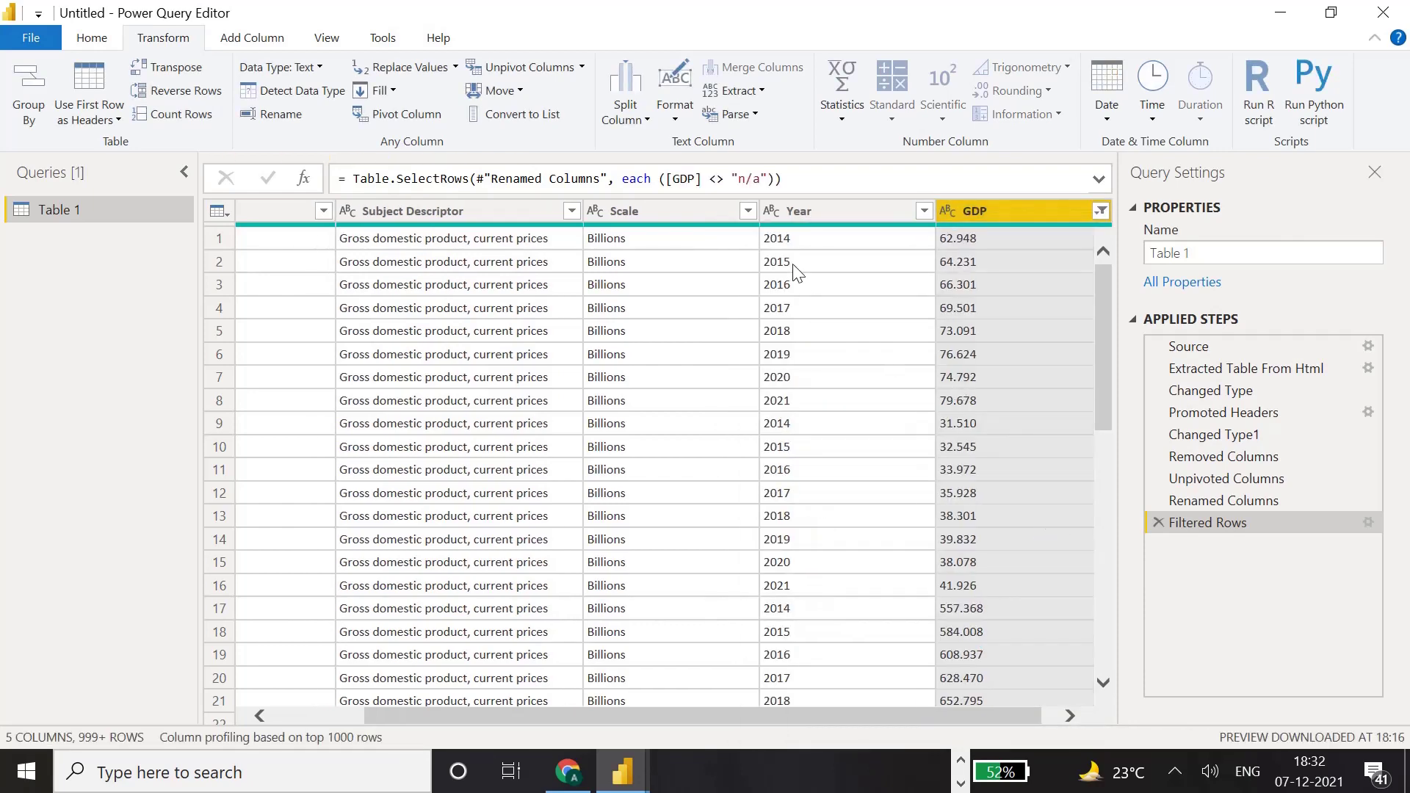
{"action": "left_click", "coordinate": [791, 243]}
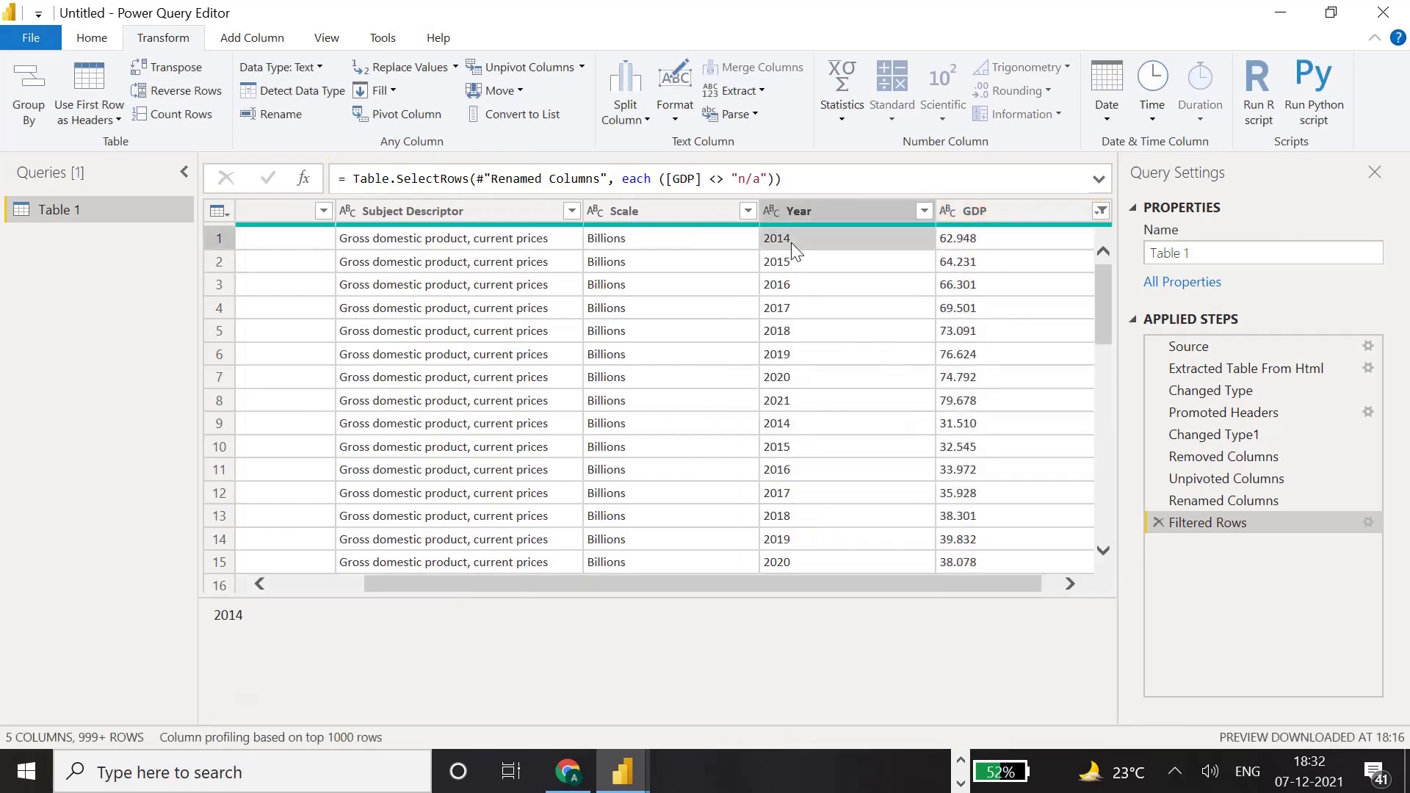
- Set the Year column type to Whole Number and GDP to Decimal Number
{"action": "left_click", "coordinate": [766, 212]}
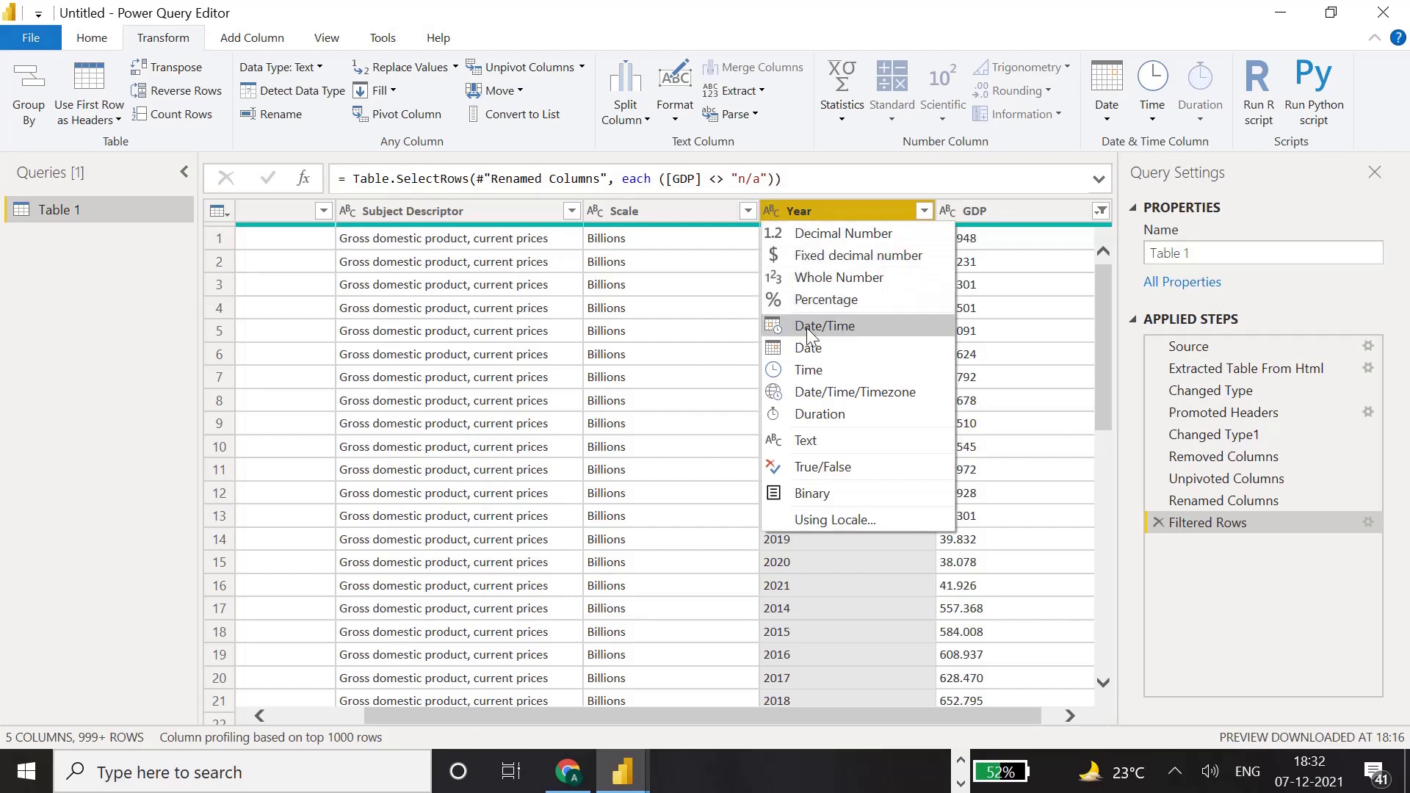
{"action": "left_click", "coordinate": [822, 281]}
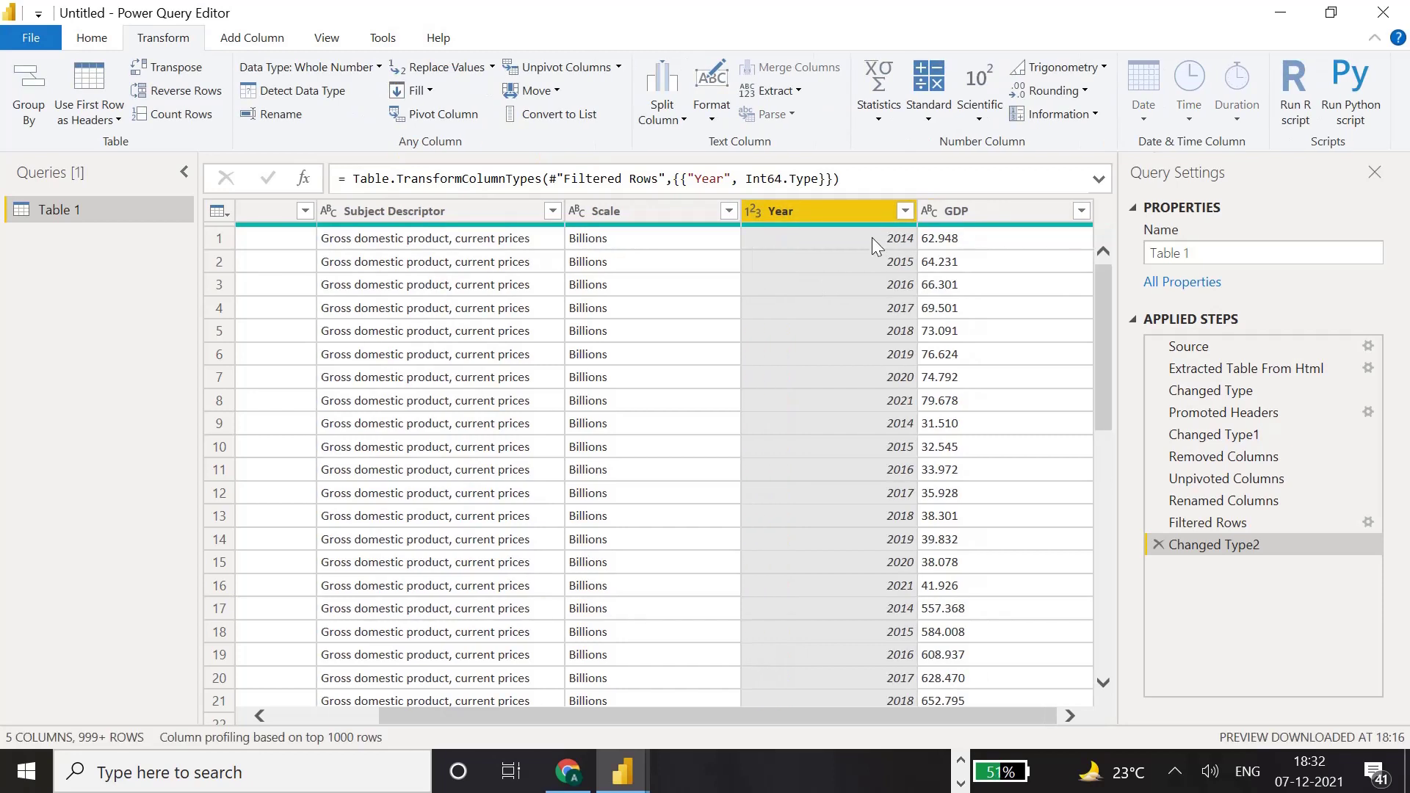
{"action": "left_click", "coordinate": [931, 212]}
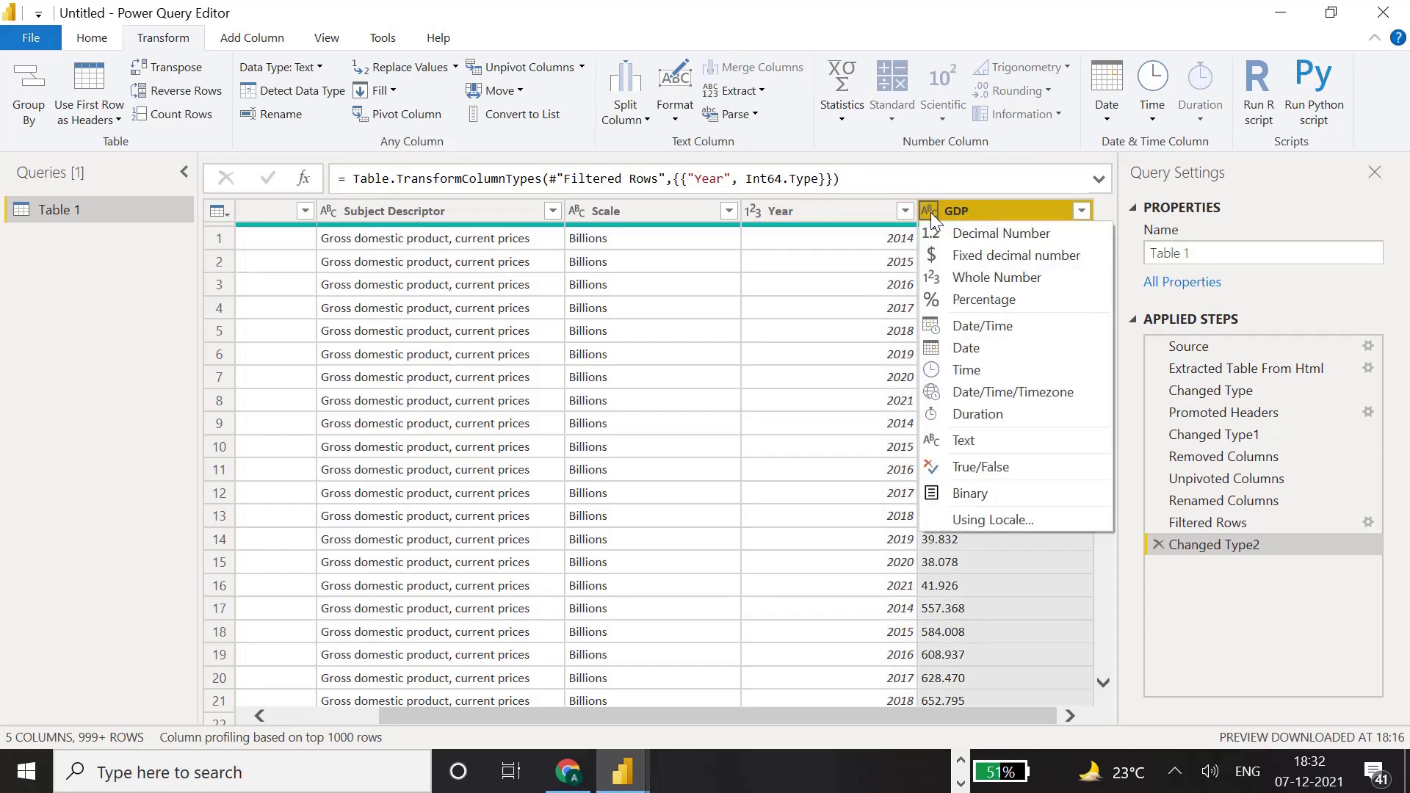
{"action": "left_click", "coordinate": [980, 233]}
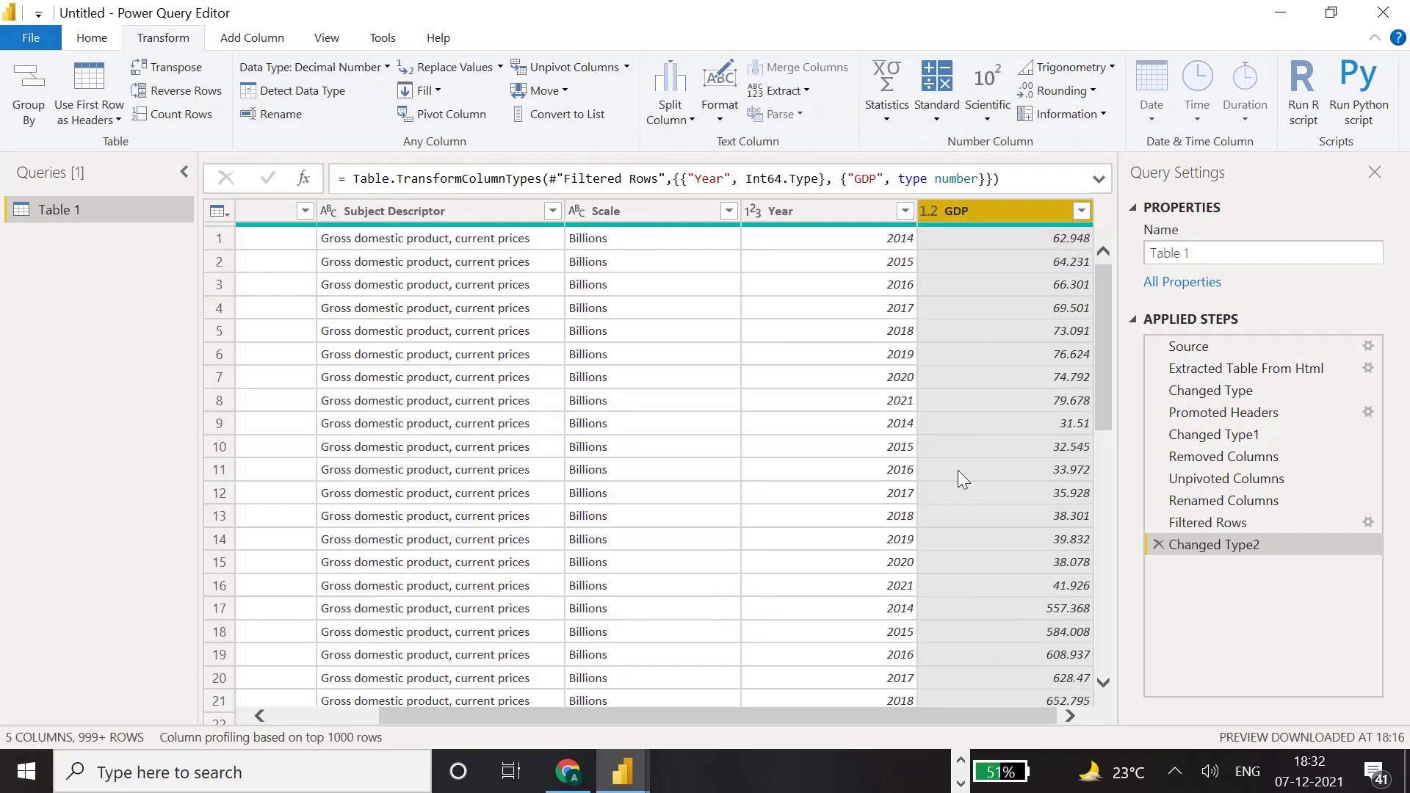
{"action": "left_click_drag", "start_coordinate": [887, 711], "coordinate": [734, 718]}
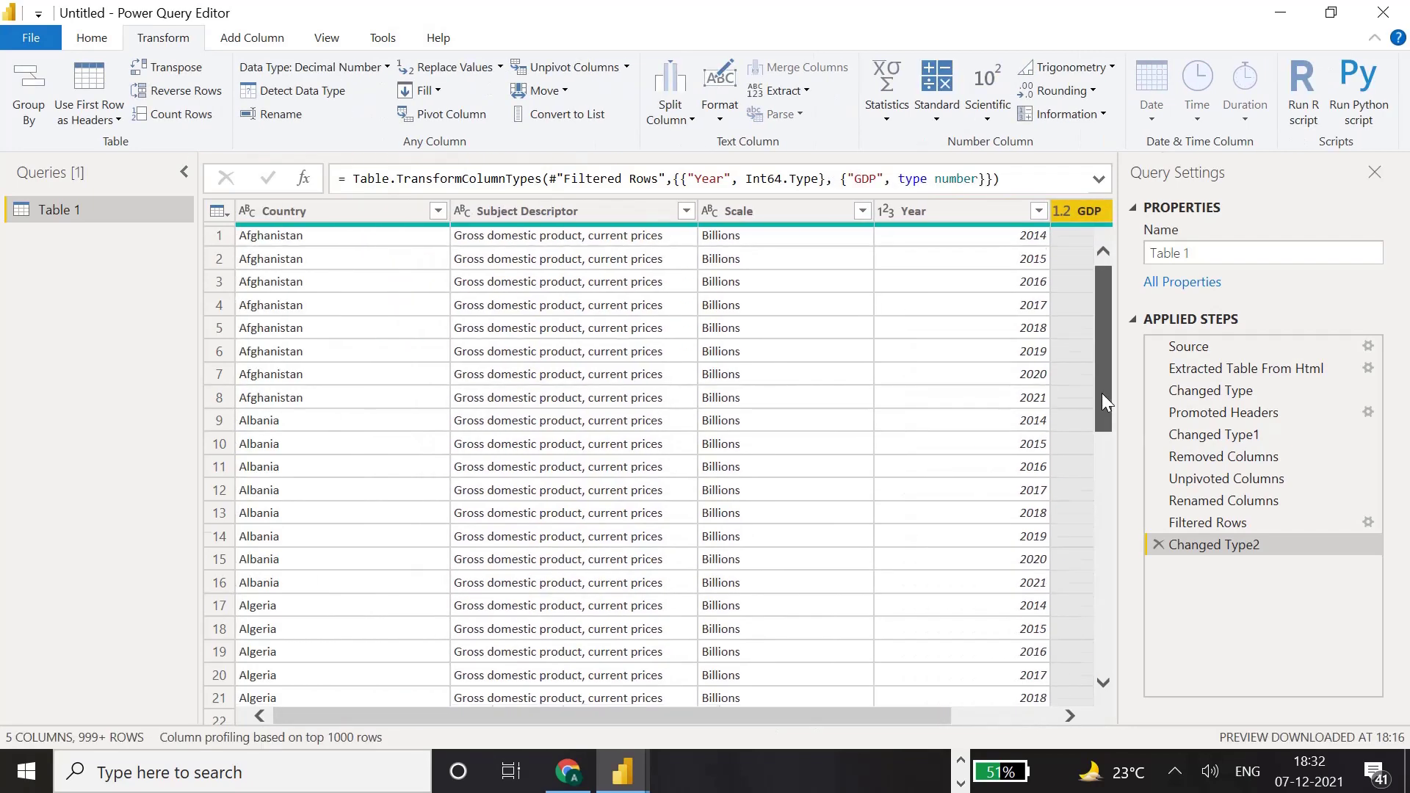
- Review the five columns from Country to GDP, then restore the editor window to reveal Power BI Desktop
{"action": "left_click_drag", "start_coordinate": [1101, 393], "coordinate": [1086, 292]}
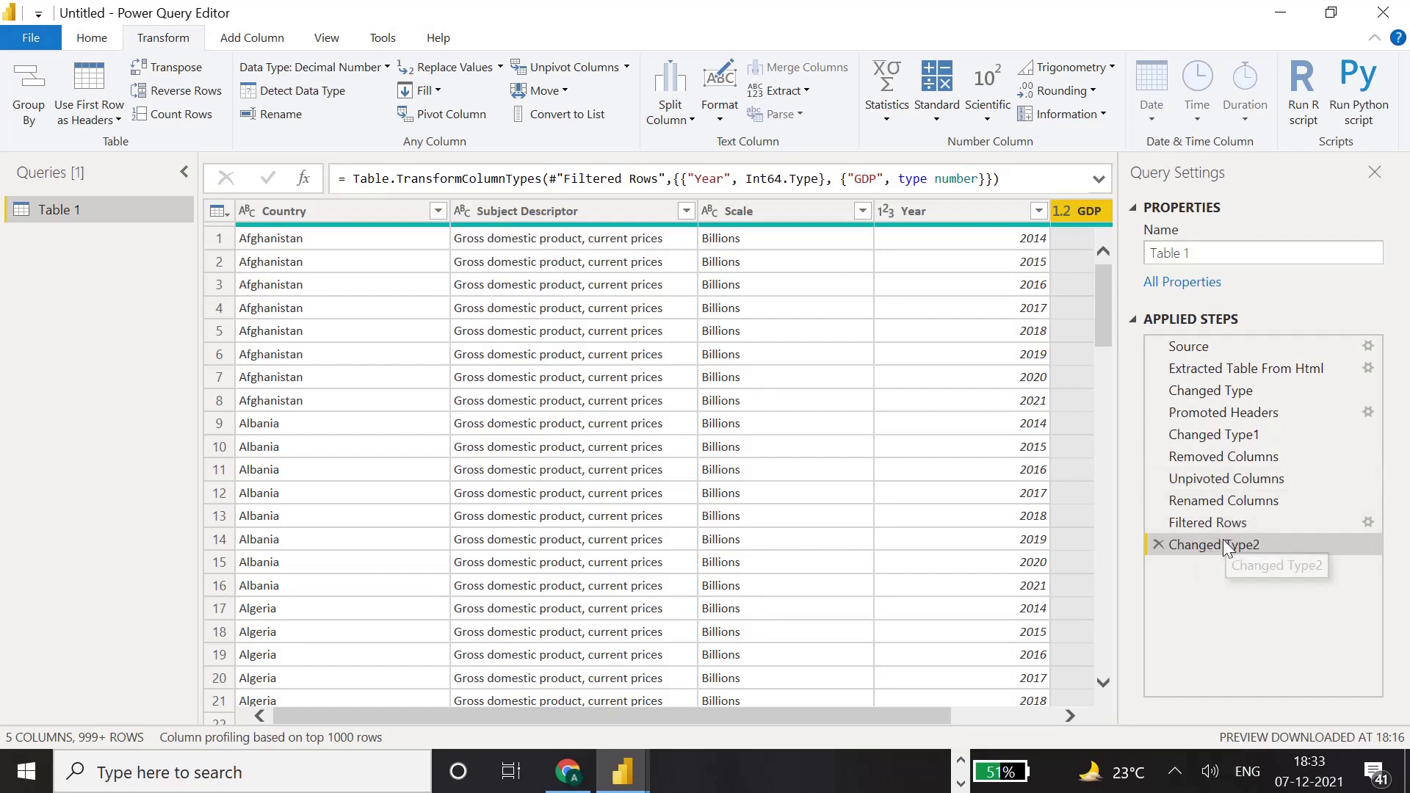
{"action": "left_click_drag", "start_coordinate": [854, 717], "coordinate": [585, 716]}
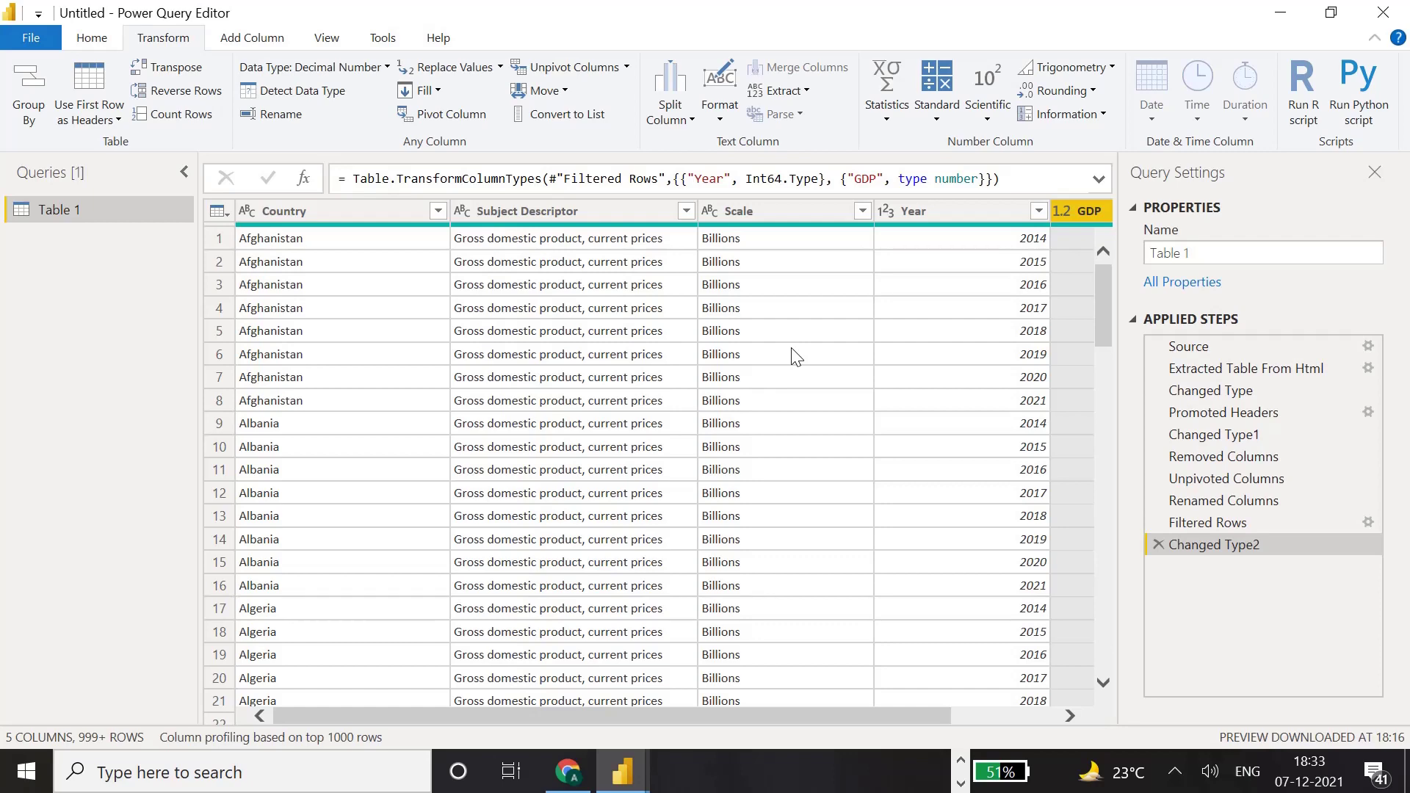
{"action": "double_click", "coordinate": [1076, 12]}
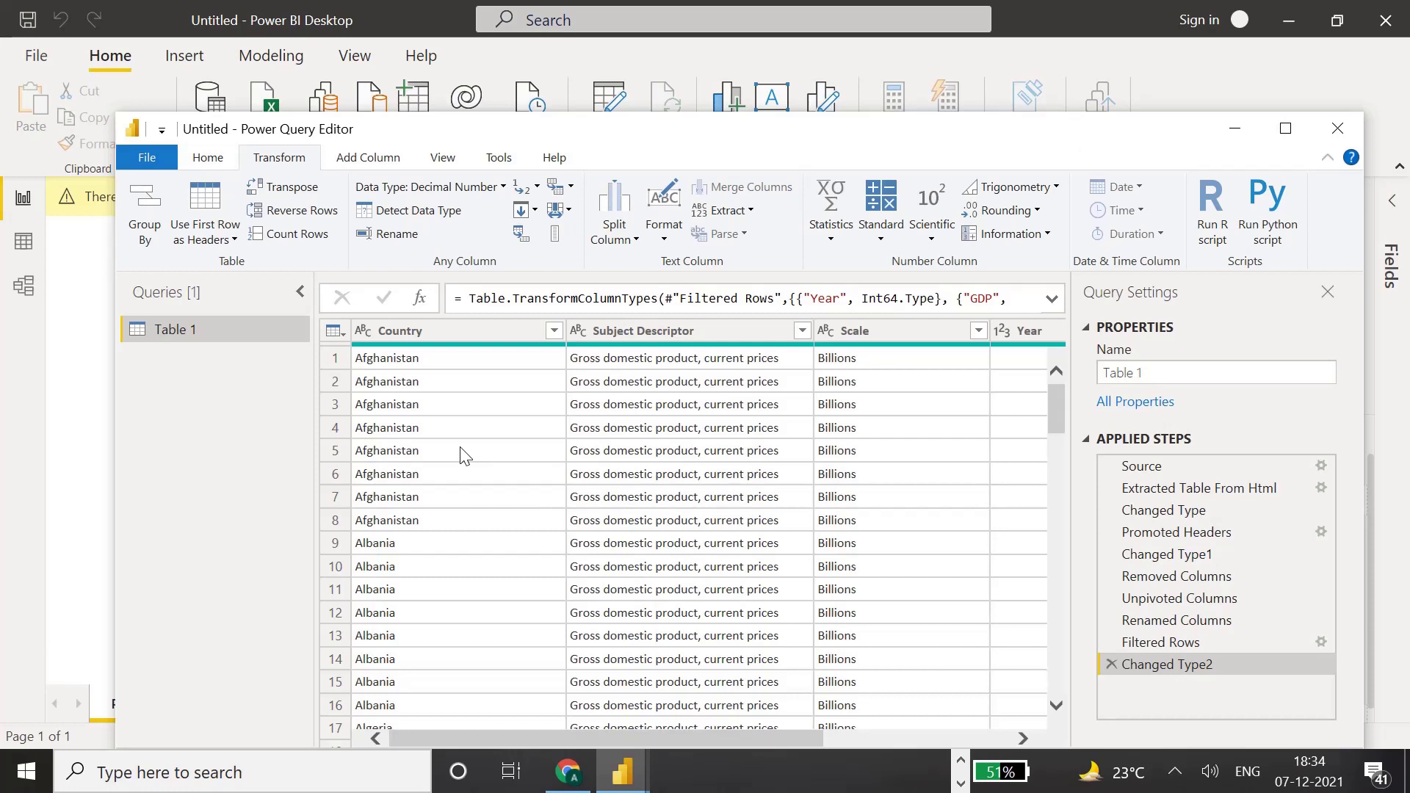
- Apply the query changes with Close & Apply and return to the Power BI report page
{"action": "scroll", "coordinate": [194, 204], "scroll_direction": "up", "scroll_amount": 1}
{"action": "left_click", "coordinate": [162, 239]}
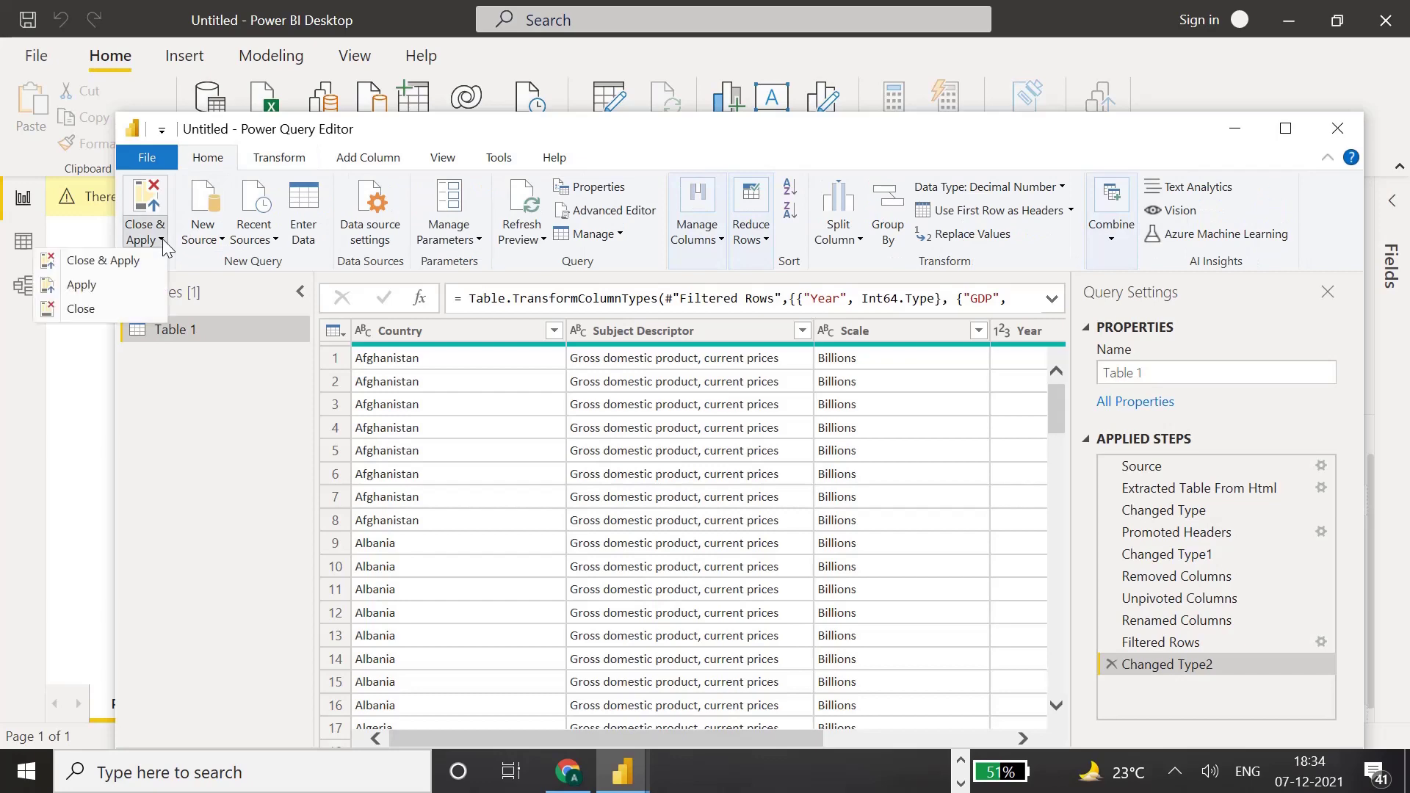
{"action": "left_click", "coordinate": [109, 263]}
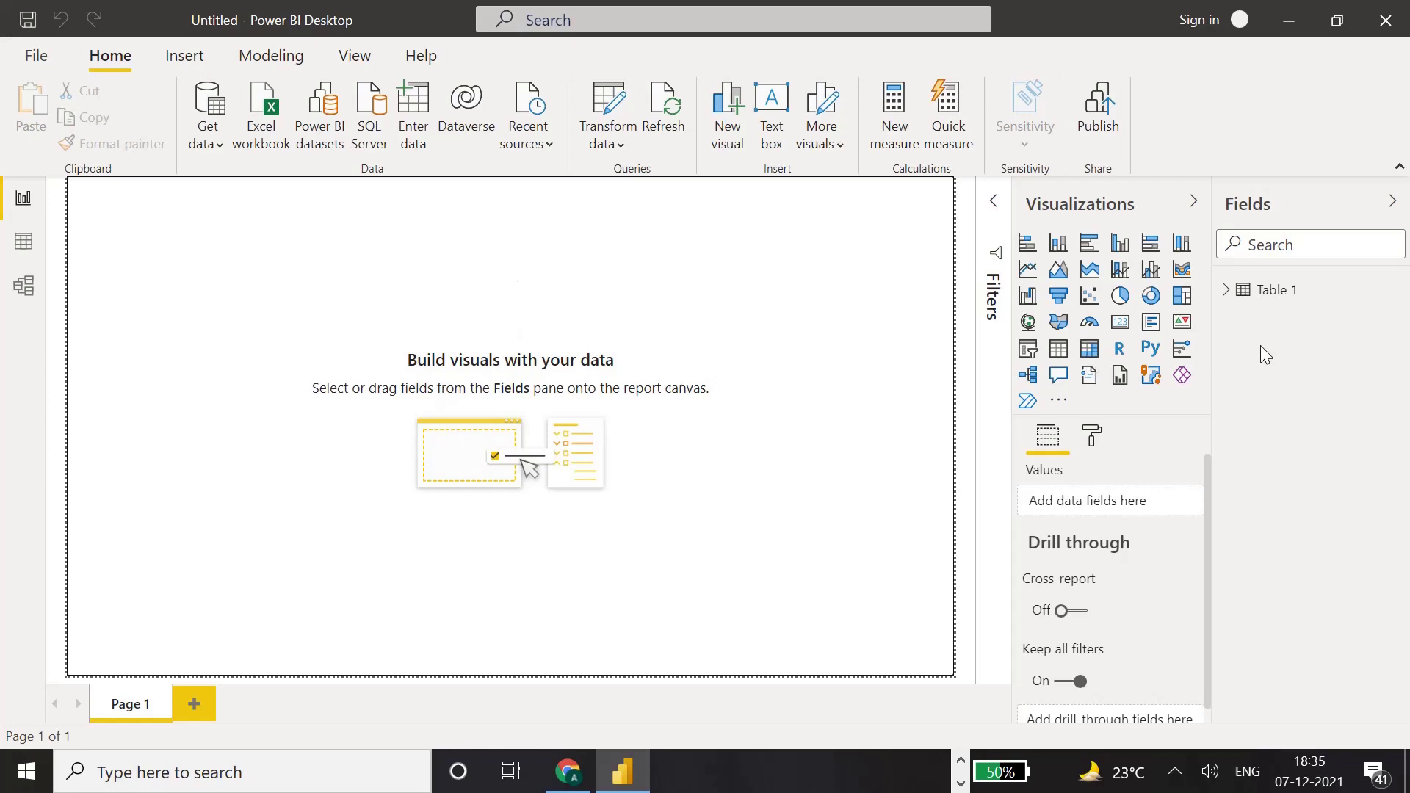
- Expand Table 1 in the Fields pane to show Country, GDP, Scale, Subject Descriptor and Year
{"action": "left_click", "coordinate": [1224, 289]}
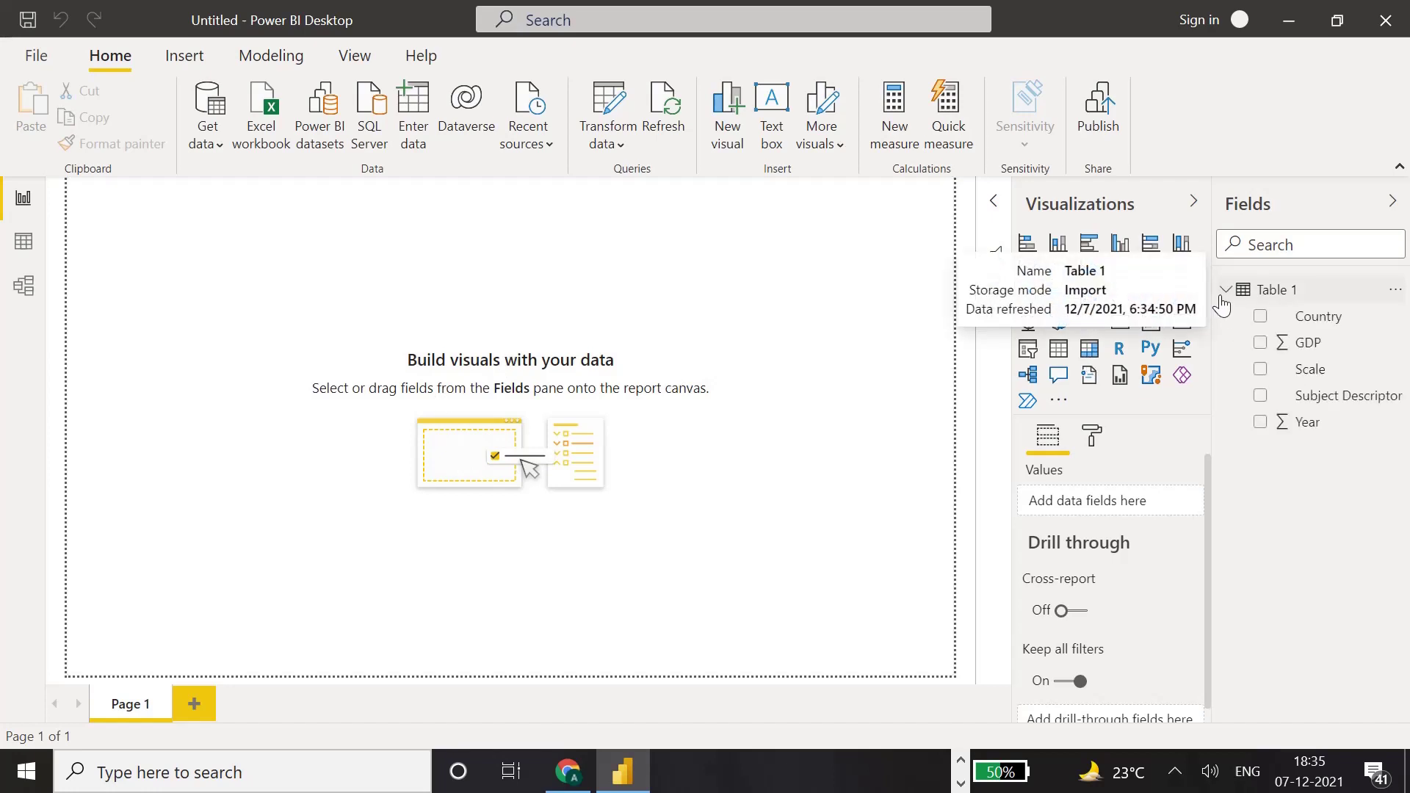